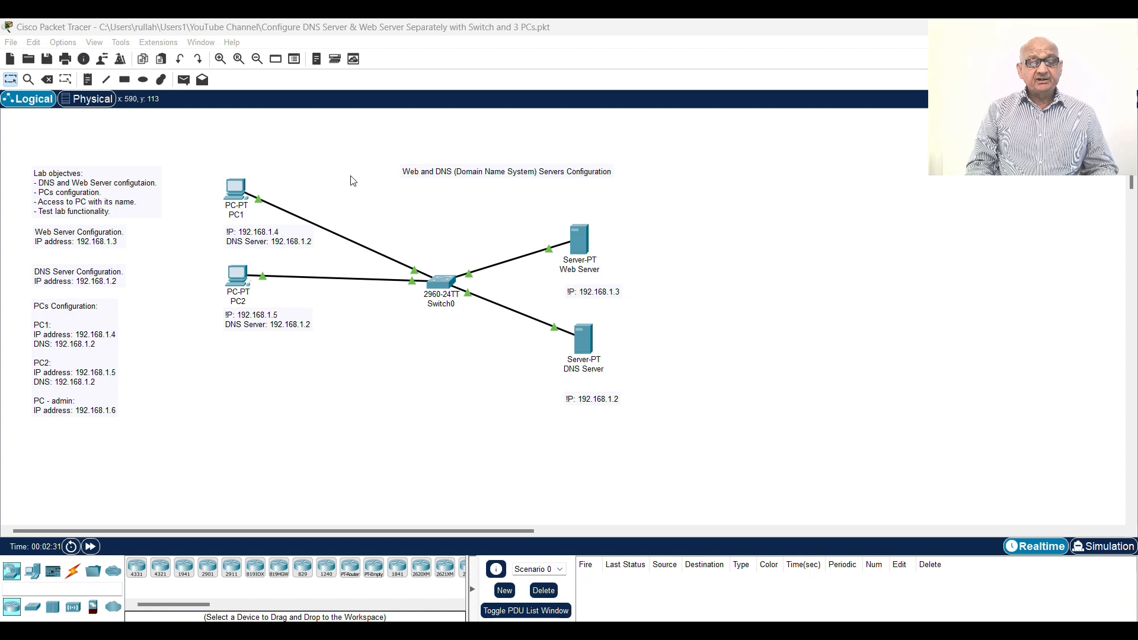
# - Assign PC1 the static IPv4 address 192.168.1.4 in its IP configuration and copy that address
pyautogui.click(248, 190)
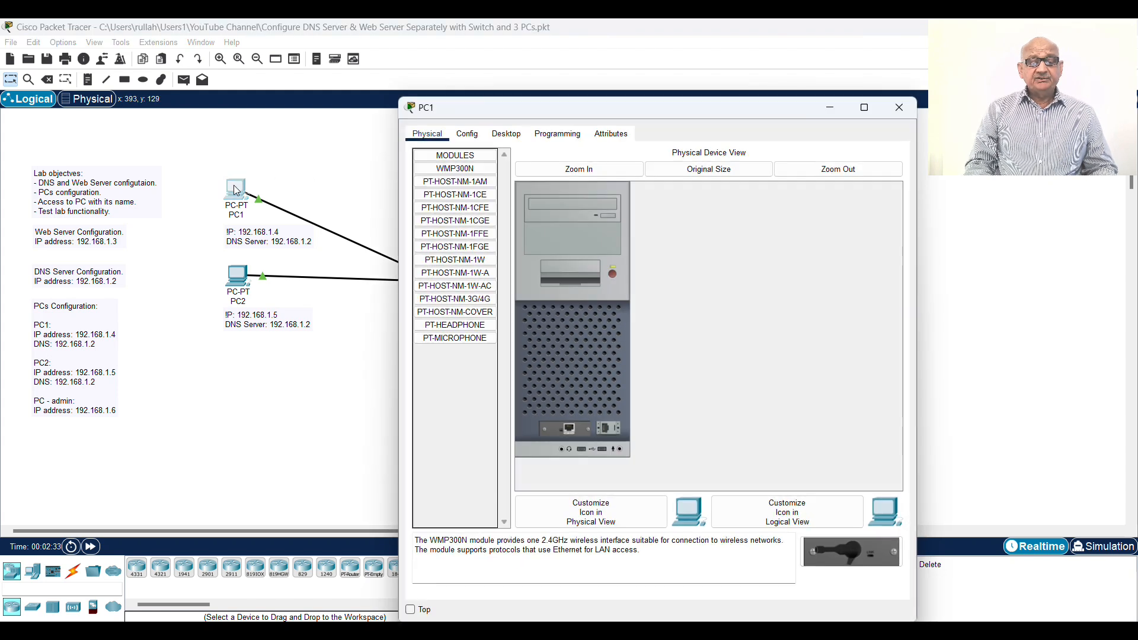
pyautogui.click(501, 135)
pyautogui.click(455, 190)
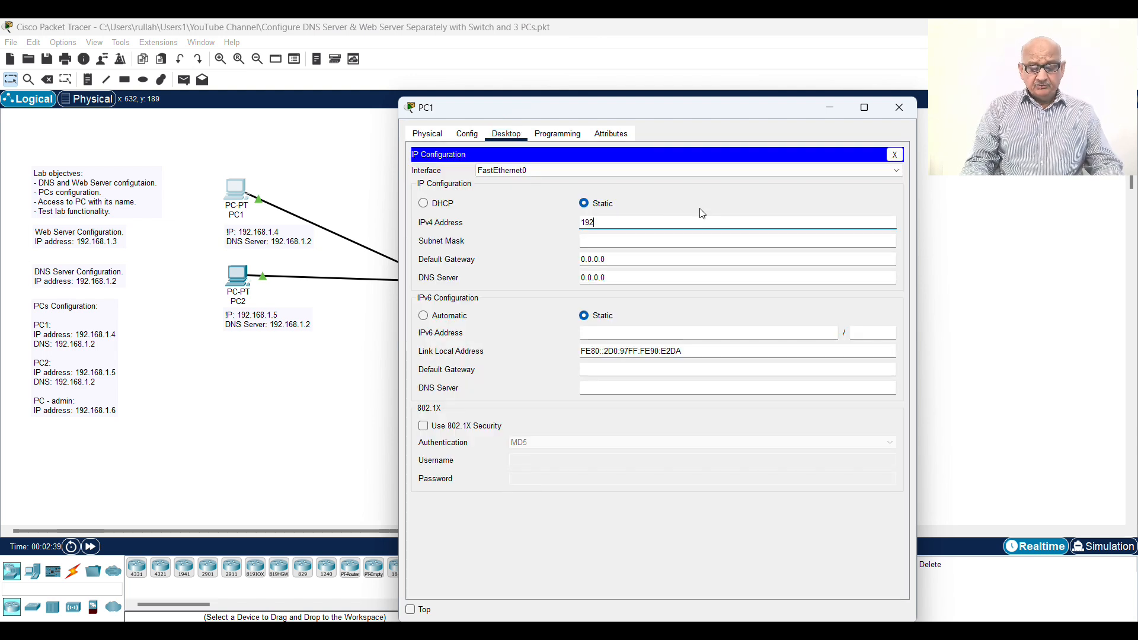
pyautogui.write('192.168')
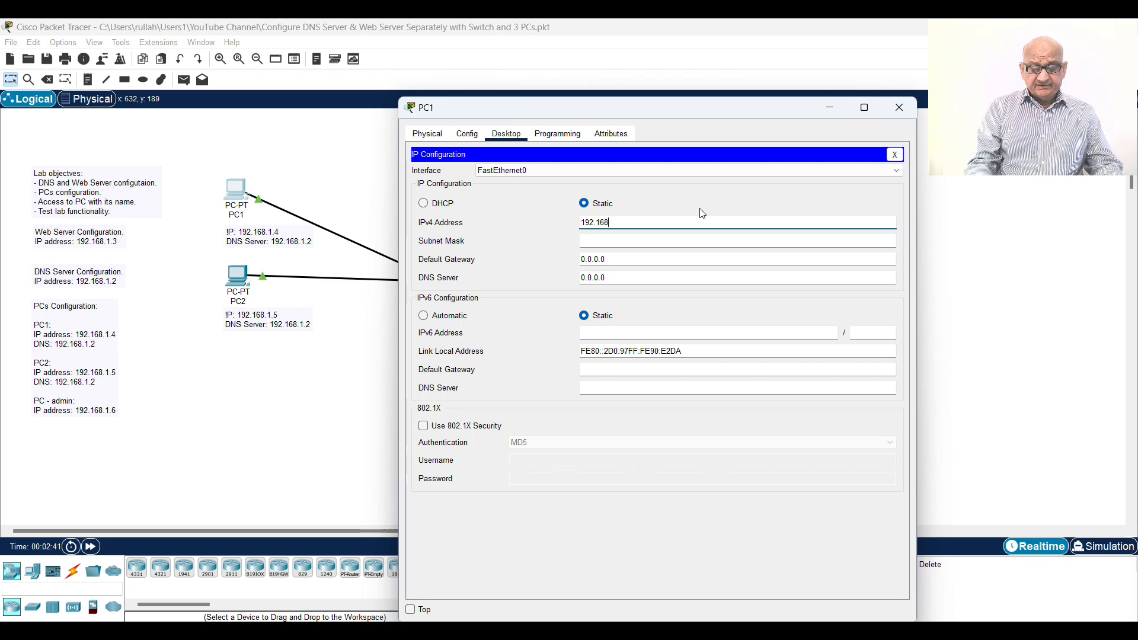
pyautogui.write('.1.4')
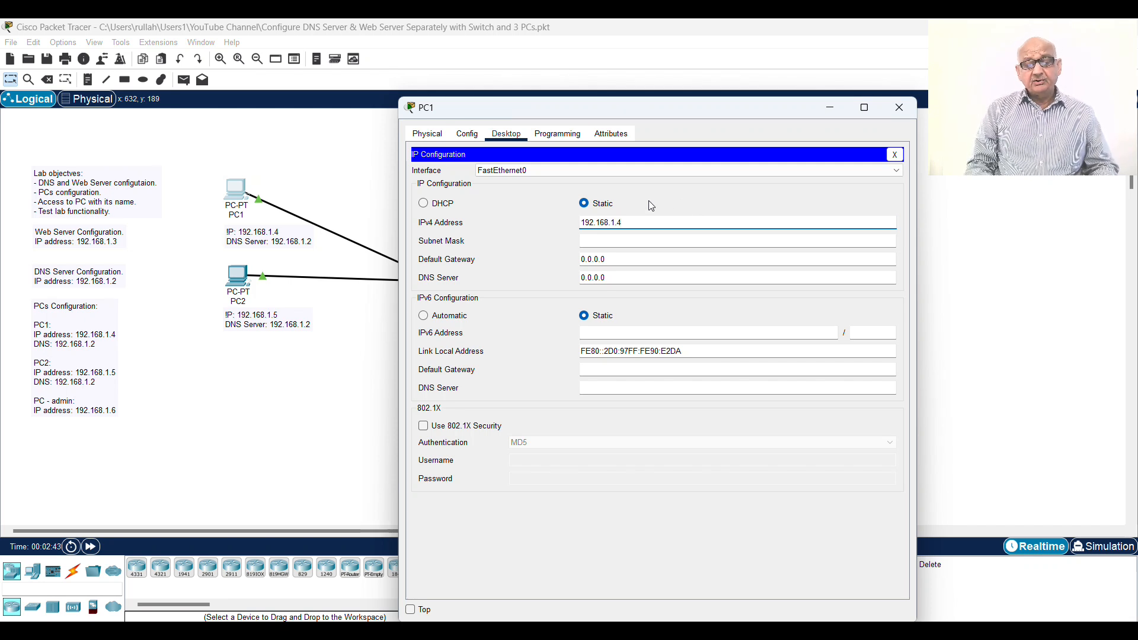
pyautogui.moveTo(632, 220); pyautogui.dragTo(572, 221)
pyautogui.hotkey('ctrl', 'c')
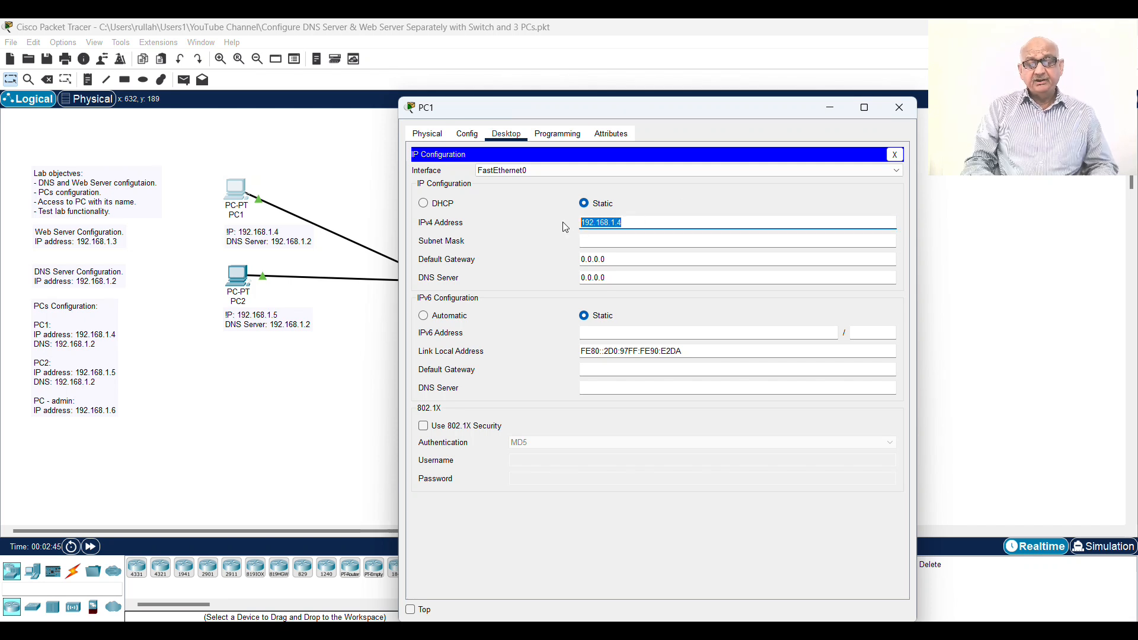
# - Fill in PC1's subnet mask as 255.255.255.0 and close the PC1 device window
pyautogui.click(626, 244)
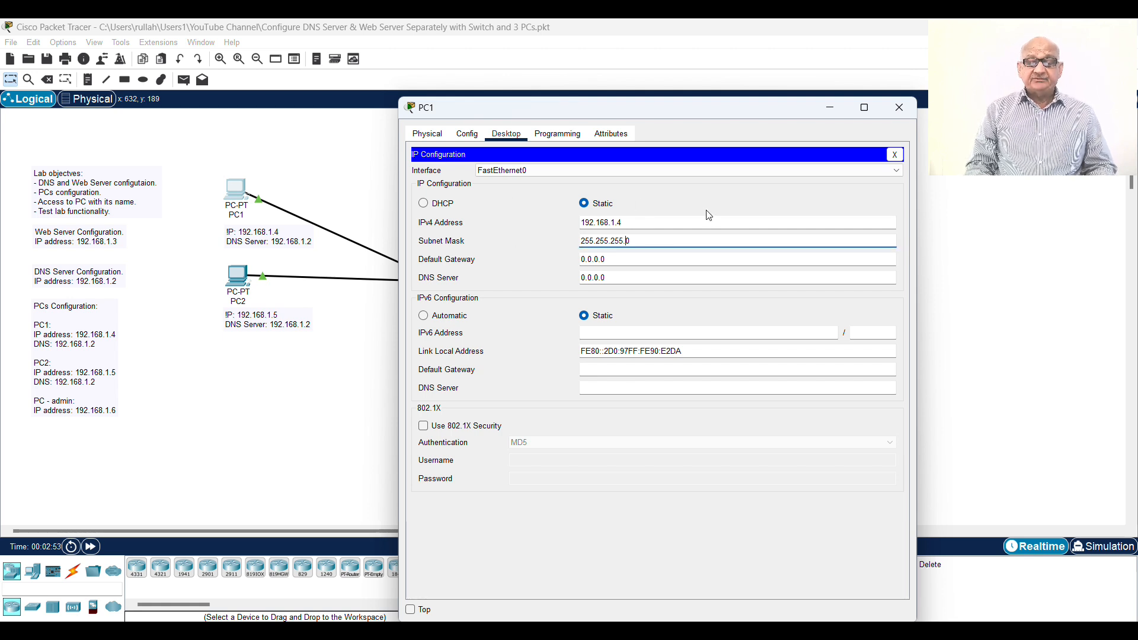
pyautogui.click(894, 154)
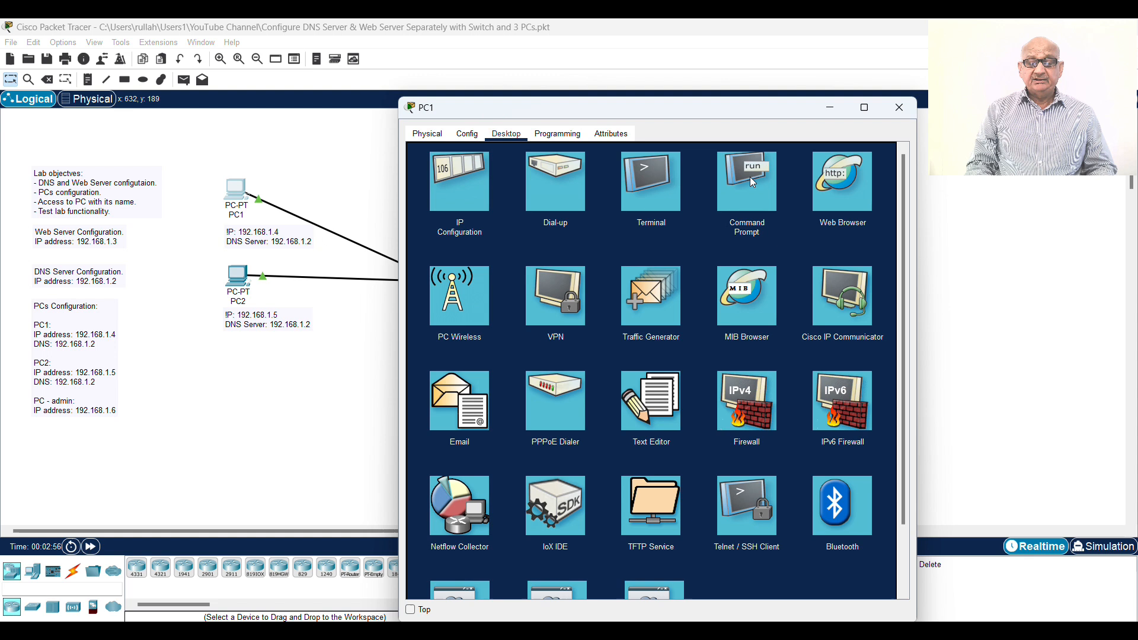
pyautogui.click(903, 112)
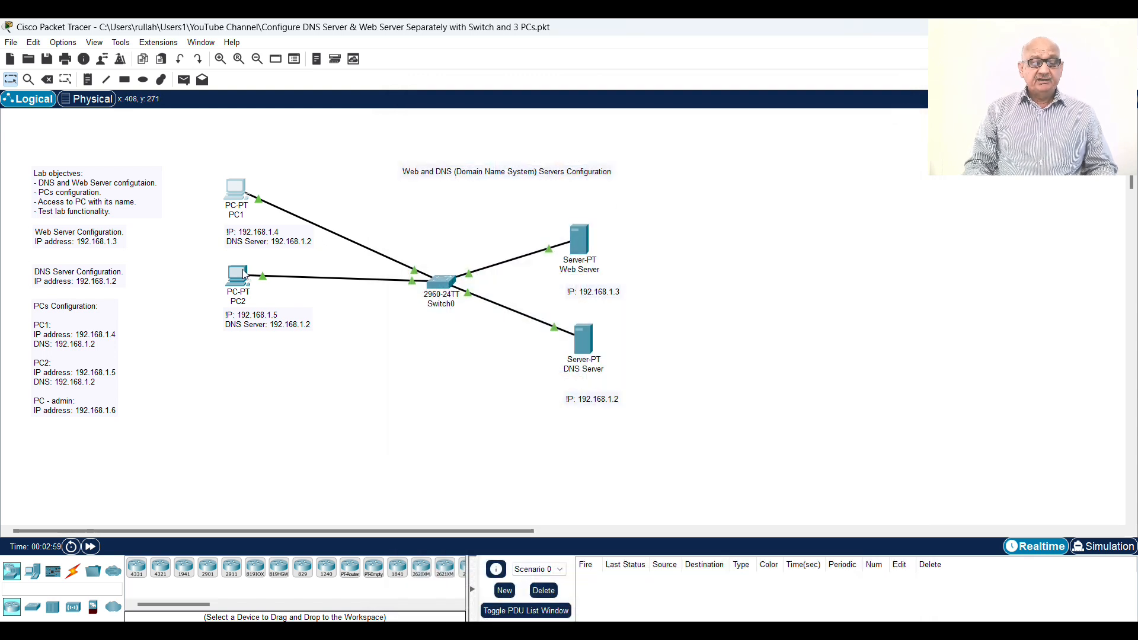
# - Configure PC2 with the static IPv4 address 192.168.1.5 and subnet mask 255.255.255.0, and close its device window
pyautogui.click(245, 274)
pyautogui.click(521, 174)
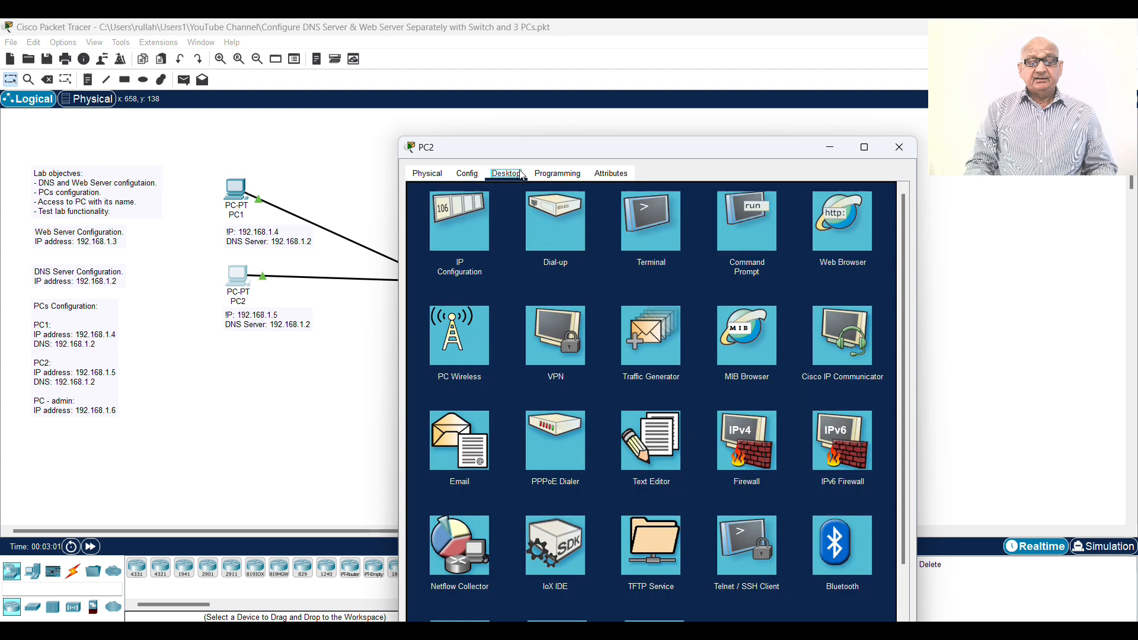
pyautogui.click(481, 217)
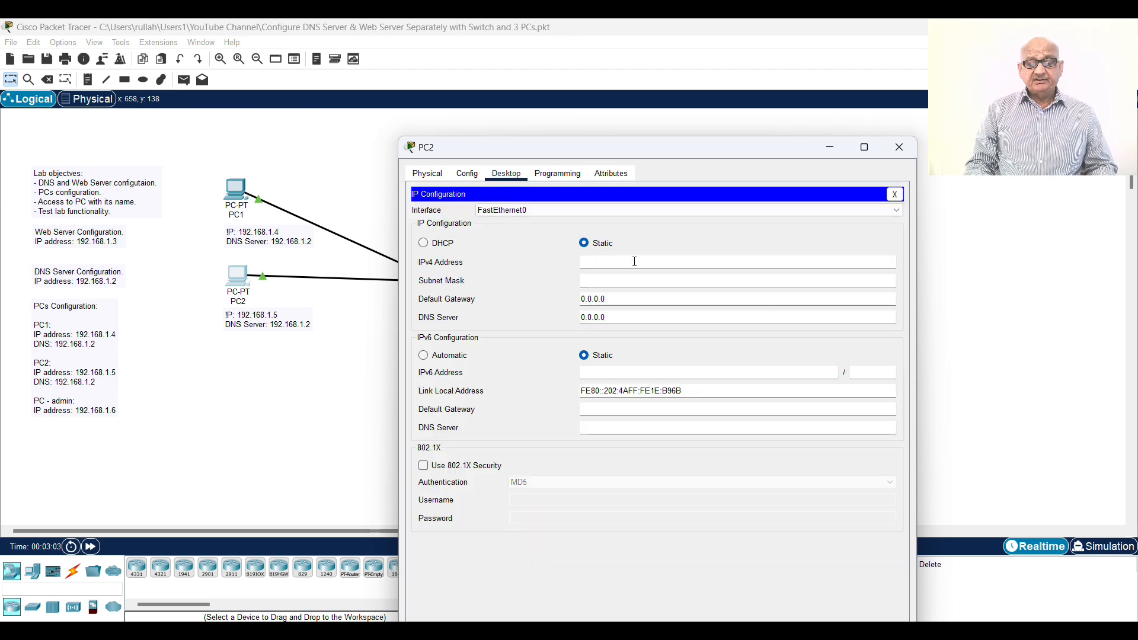
pyautogui.click(680, 259)
pyautogui.write('192.168.1.5')
pyautogui.click(651, 282)
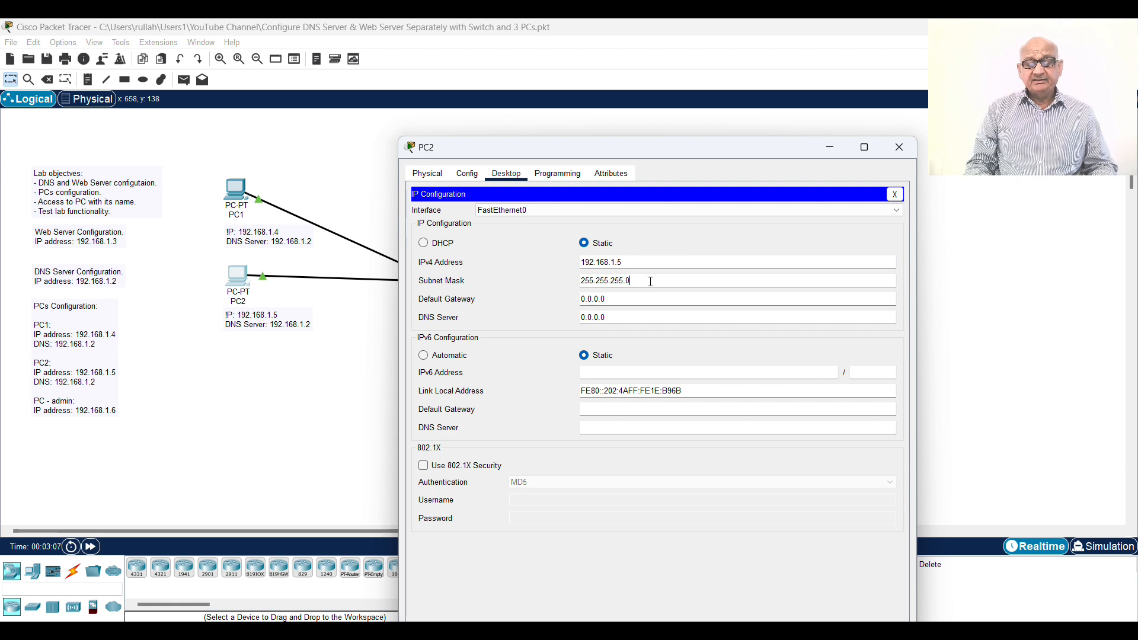
pyautogui.click(895, 194)
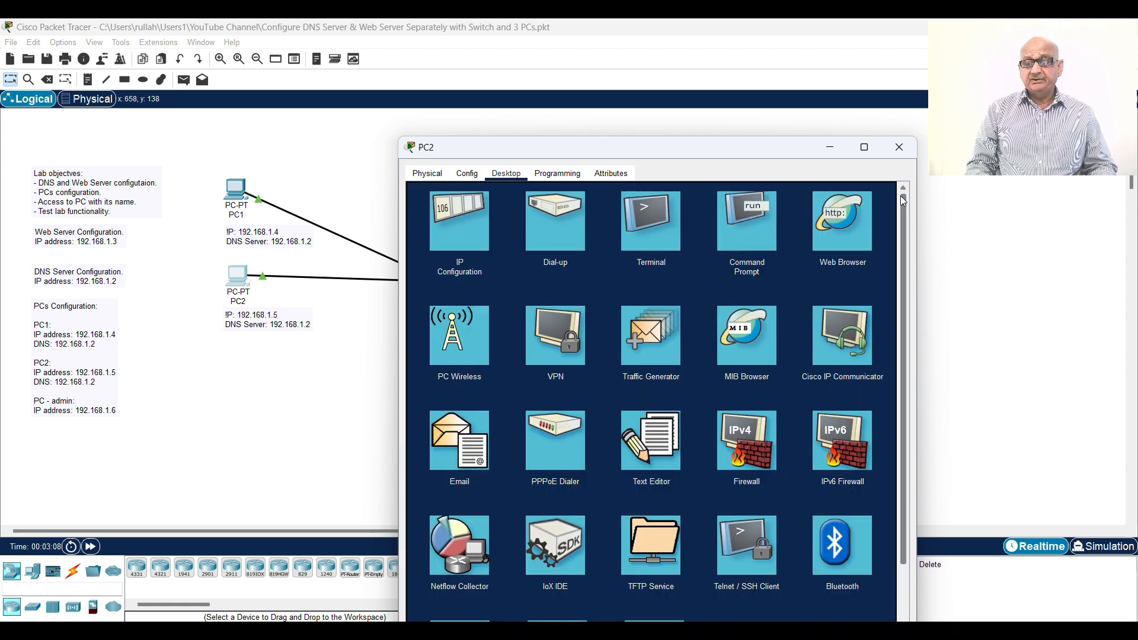
pyautogui.click(900, 148)
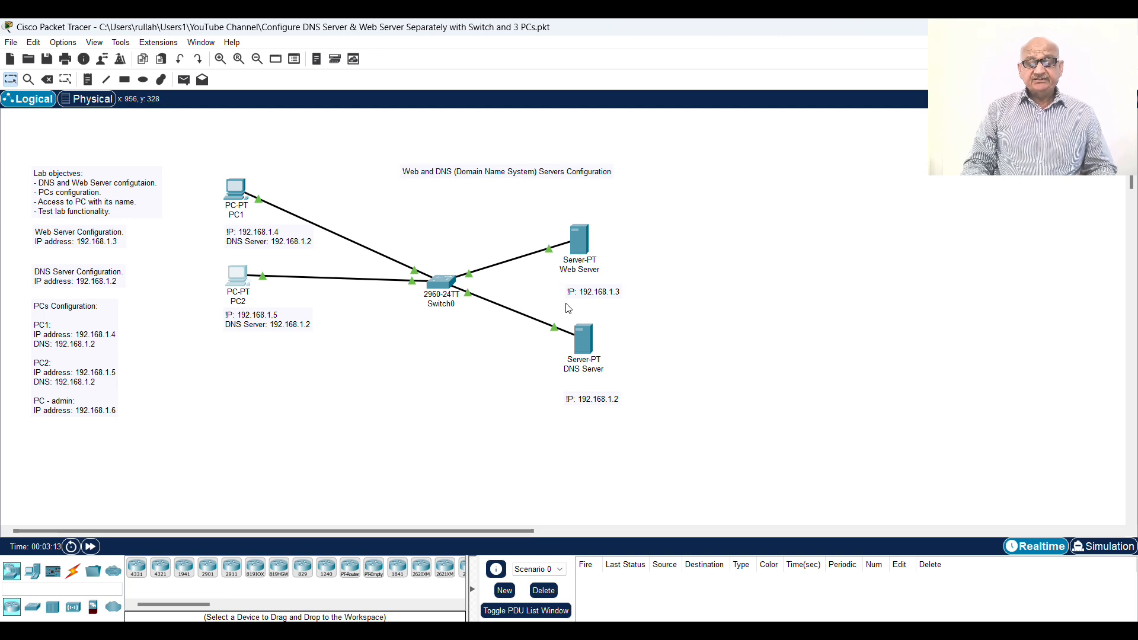
# - Configure the DNS Server with the static IPv4 address 192.168.1.2 and subnet mask 255.255.255.0, and close its device window
pyautogui.click(586, 333)
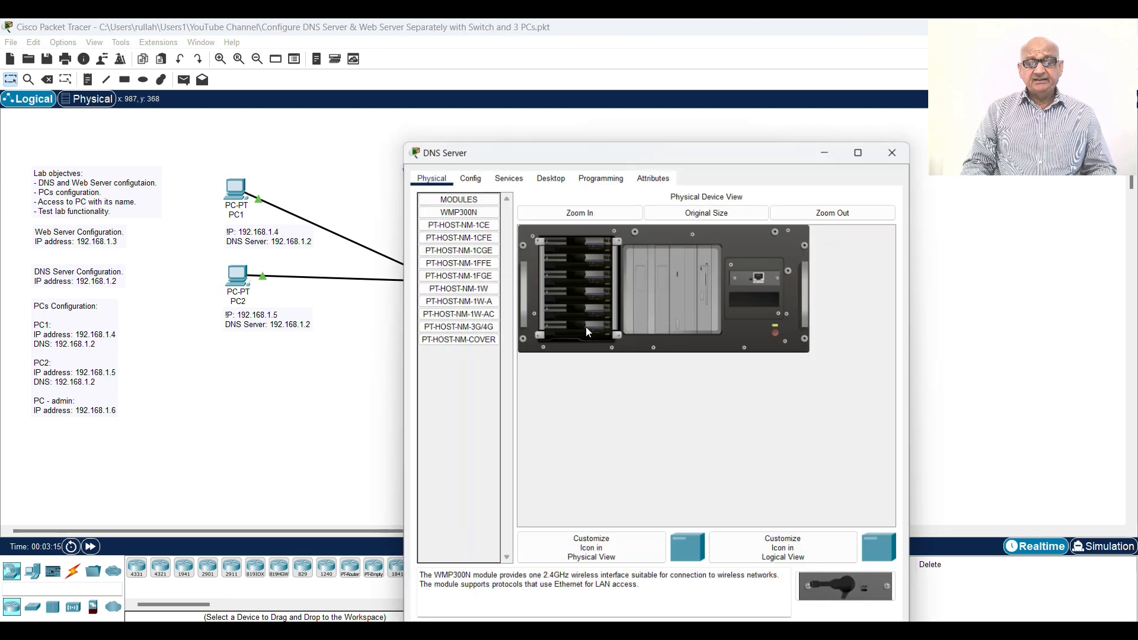
pyautogui.click(546, 135)
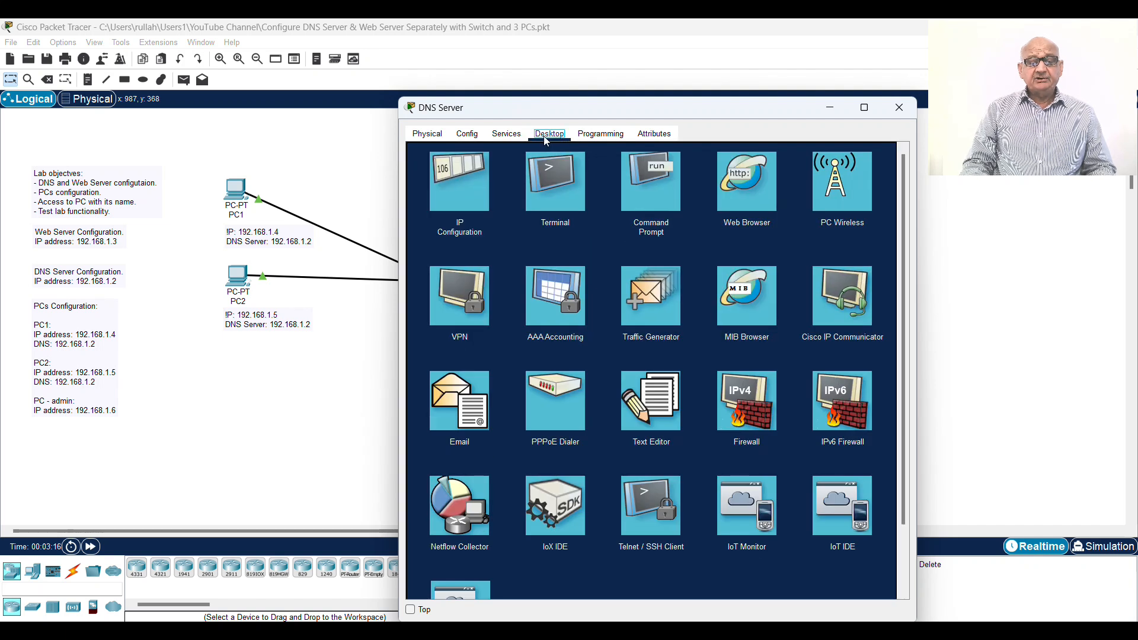
pyautogui.click(470, 136)
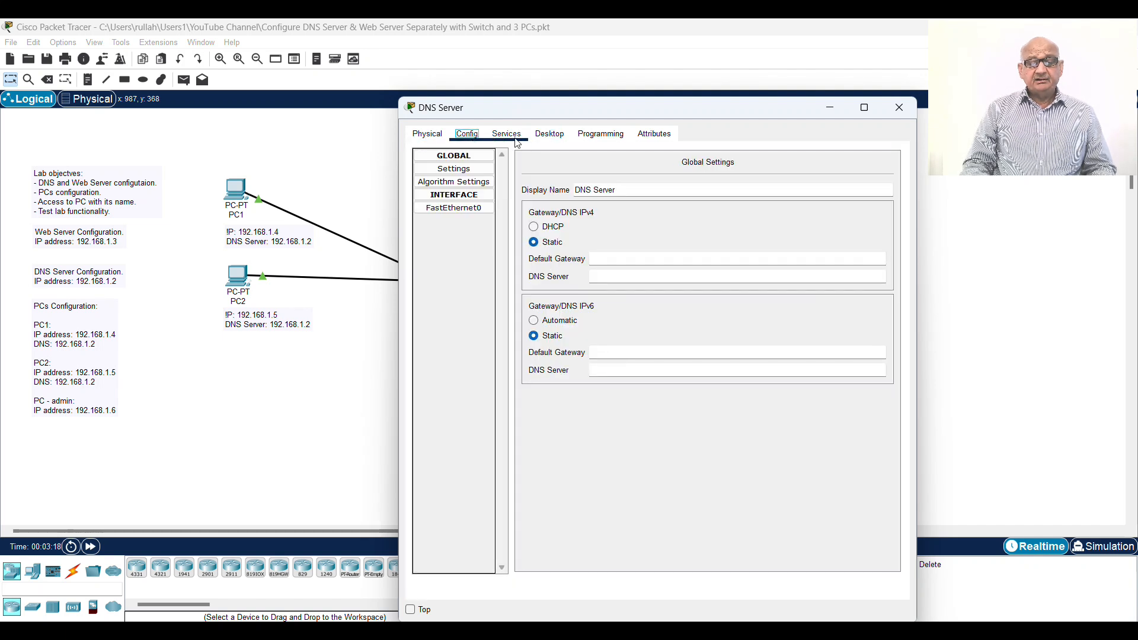
pyautogui.click(550, 133)
pyautogui.click(473, 174)
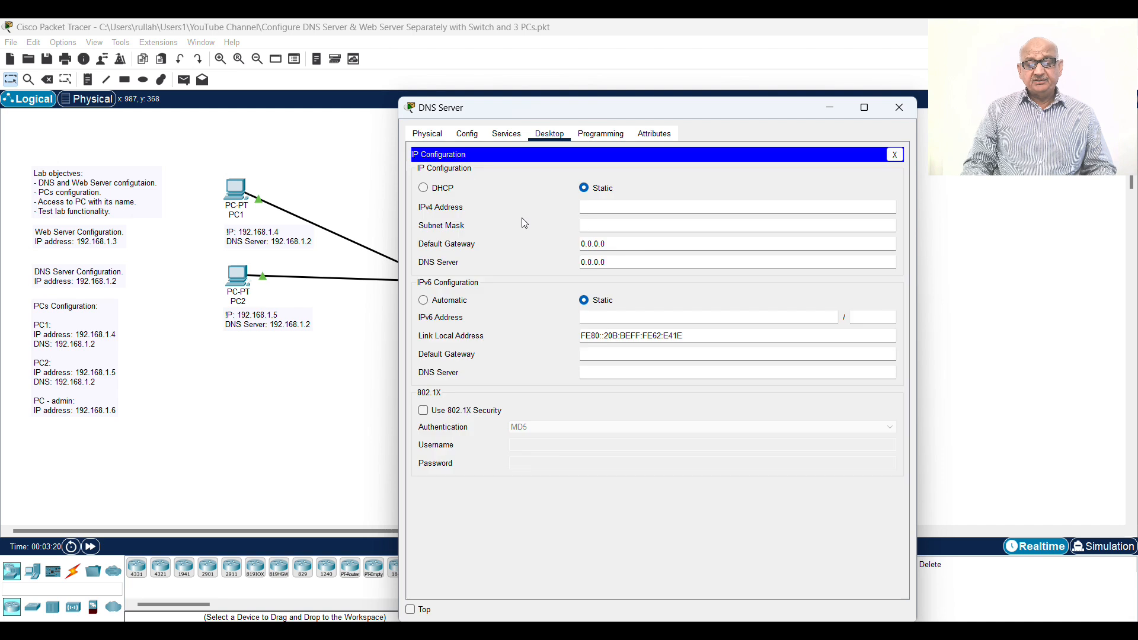
pyautogui.click(635, 206)
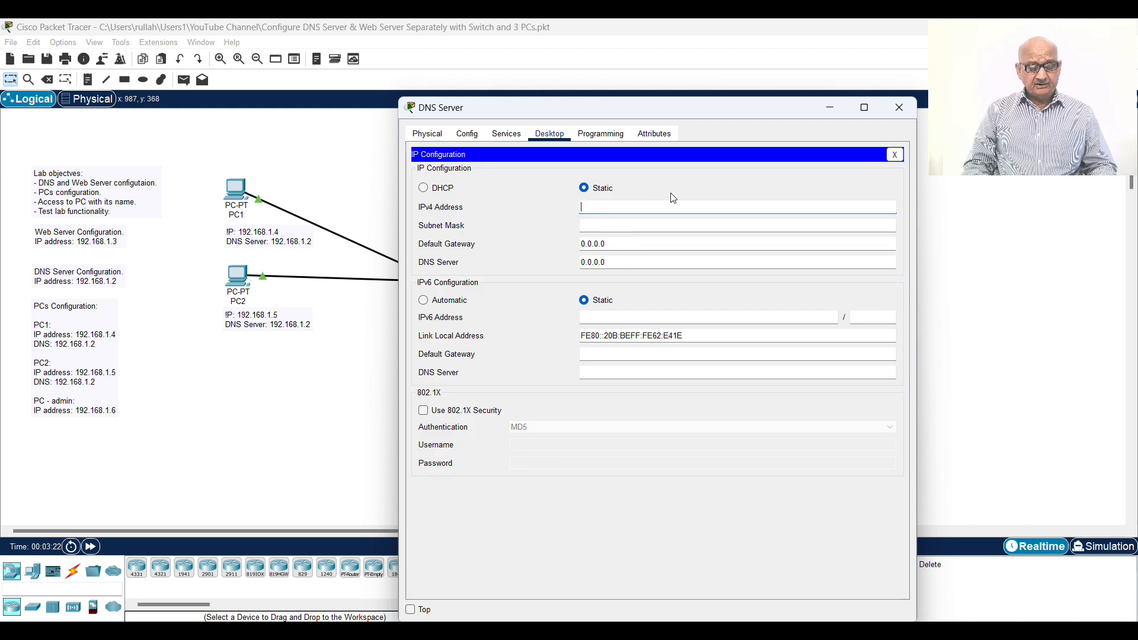
pyautogui.hotkey('ctrl', 'v')
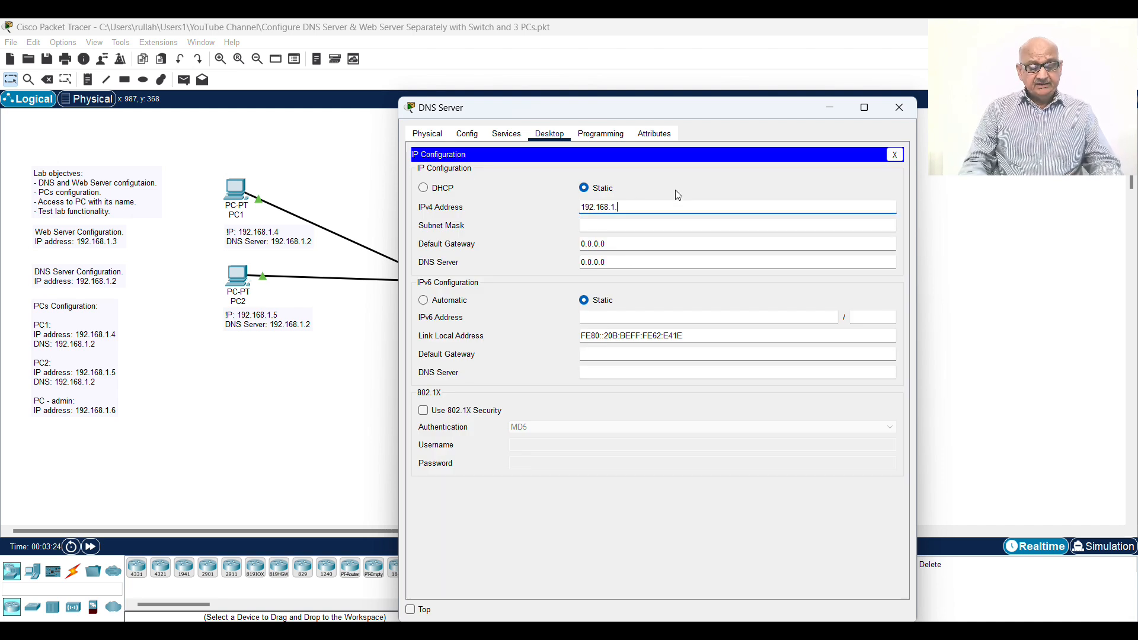
pyautogui.press('BackSpace')
pyautogui.write('2')
pyautogui.click(640, 227)
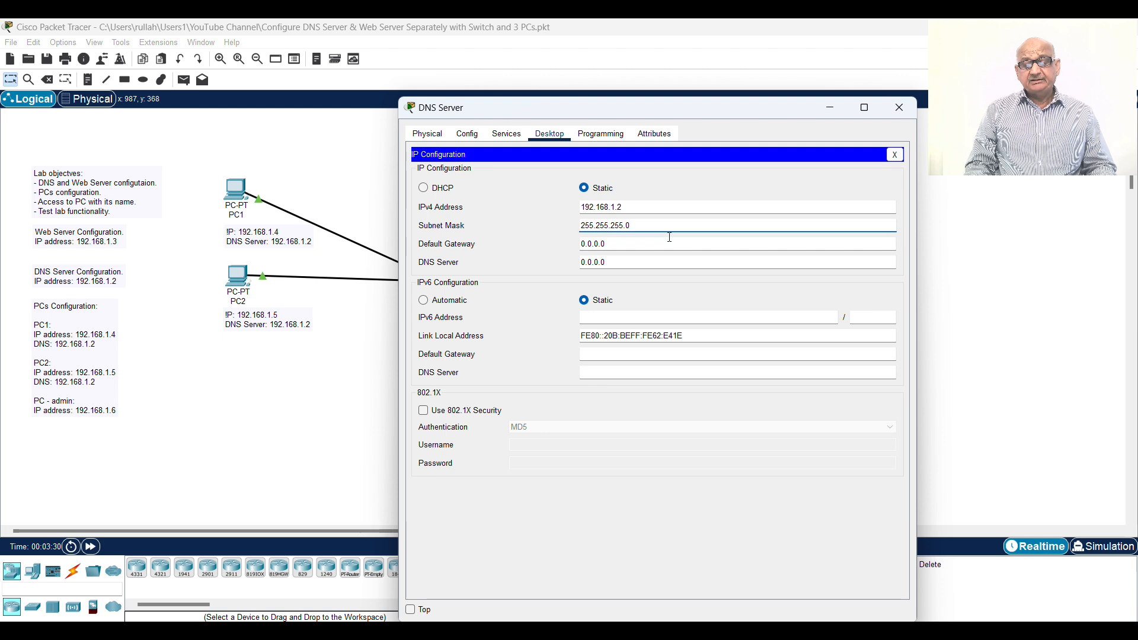
pyautogui.click(899, 107)
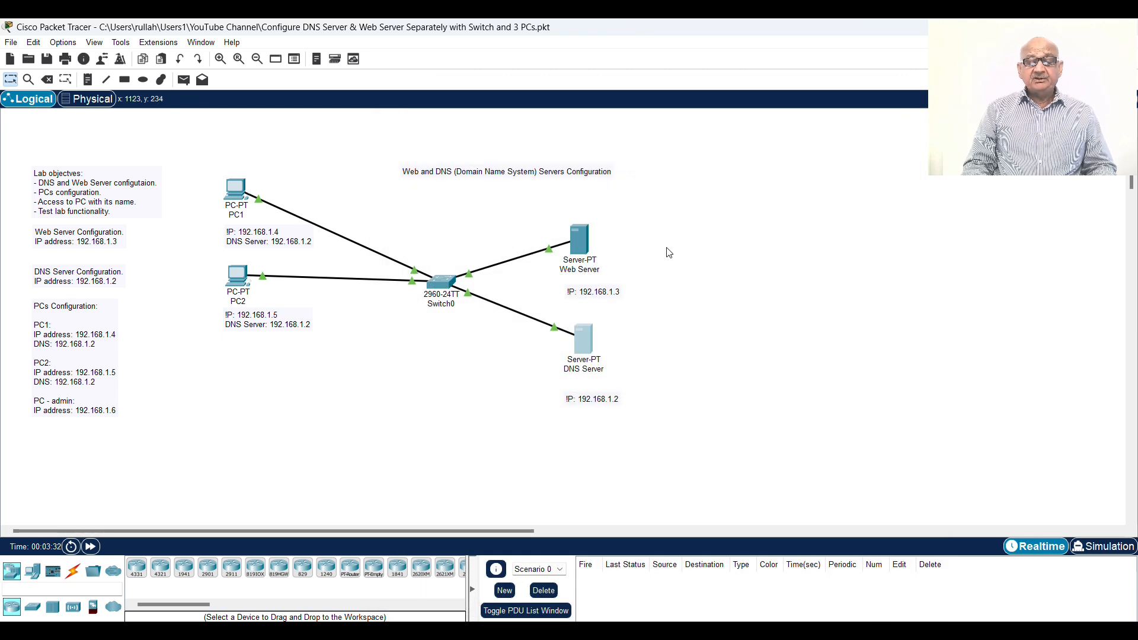
# - Configure the Web Server with the static IPv4 address 192.168.1.3 and subnet mask 255.255.255.0
pyautogui.click(588, 247)
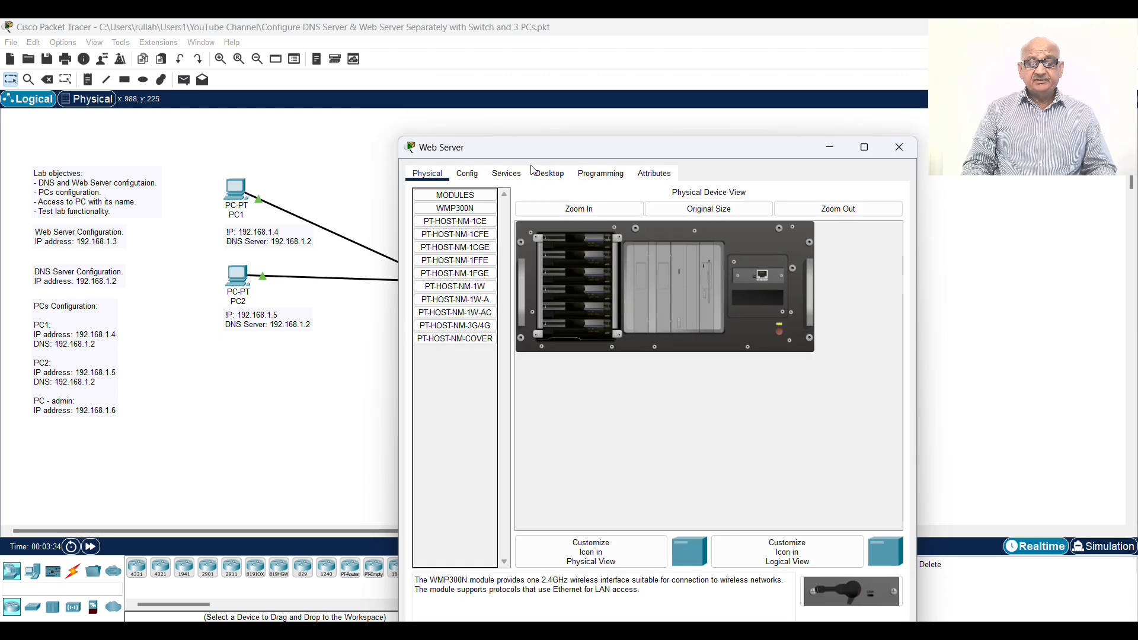
pyautogui.click(551, 173)
pyautogui.click(453, 226)
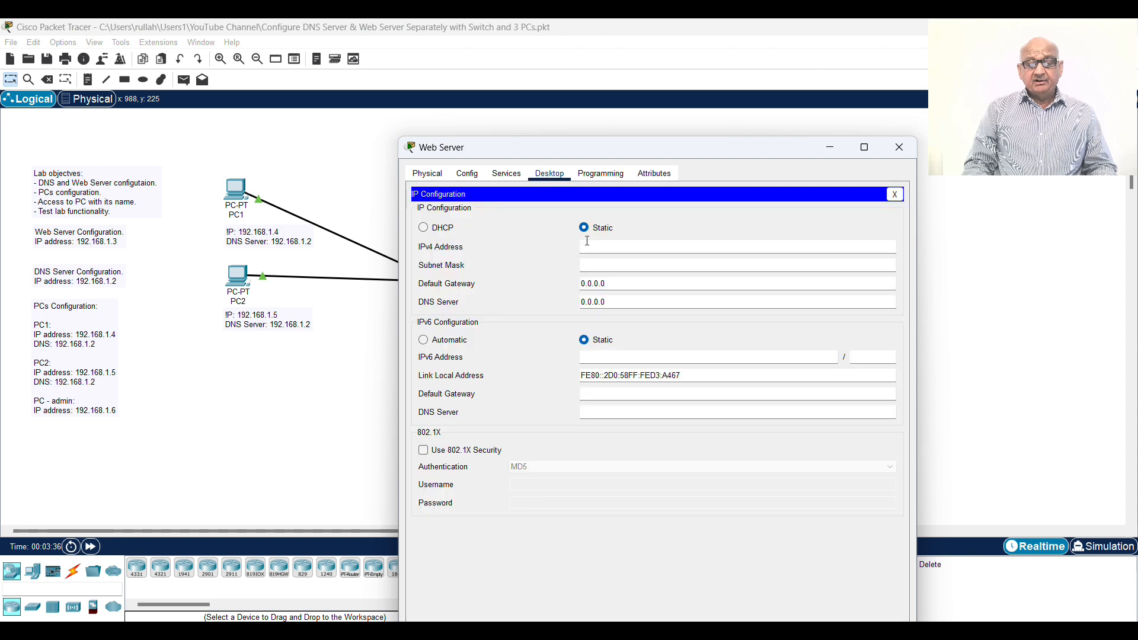
pyautogui.click(667, 245)
pyautogui.write('192.168.1.4')
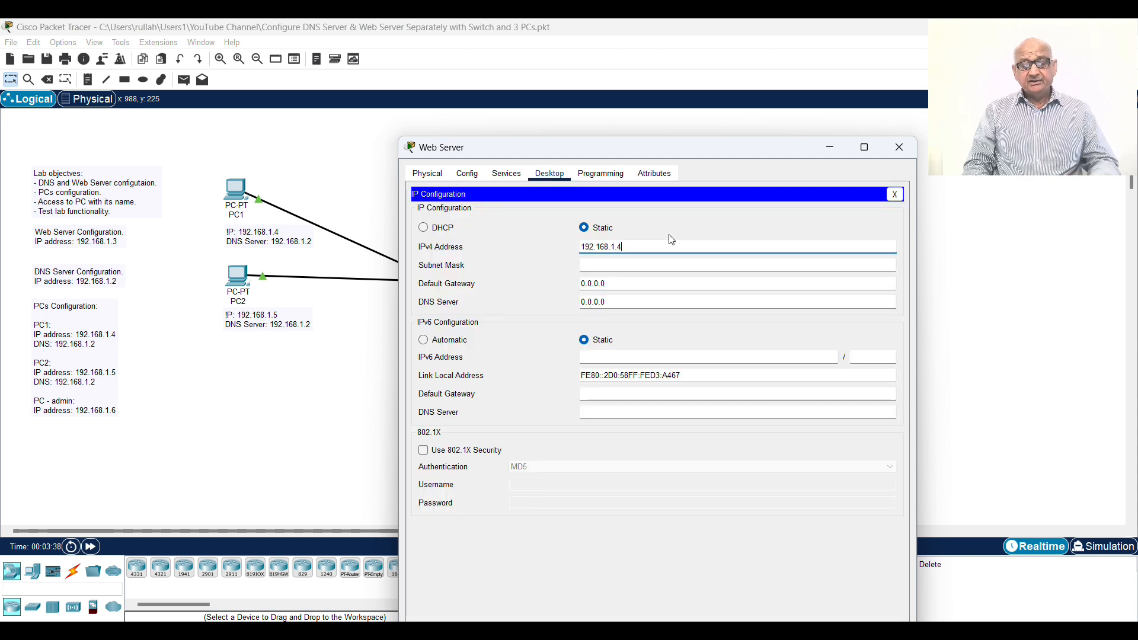
pyautogui.write('3')
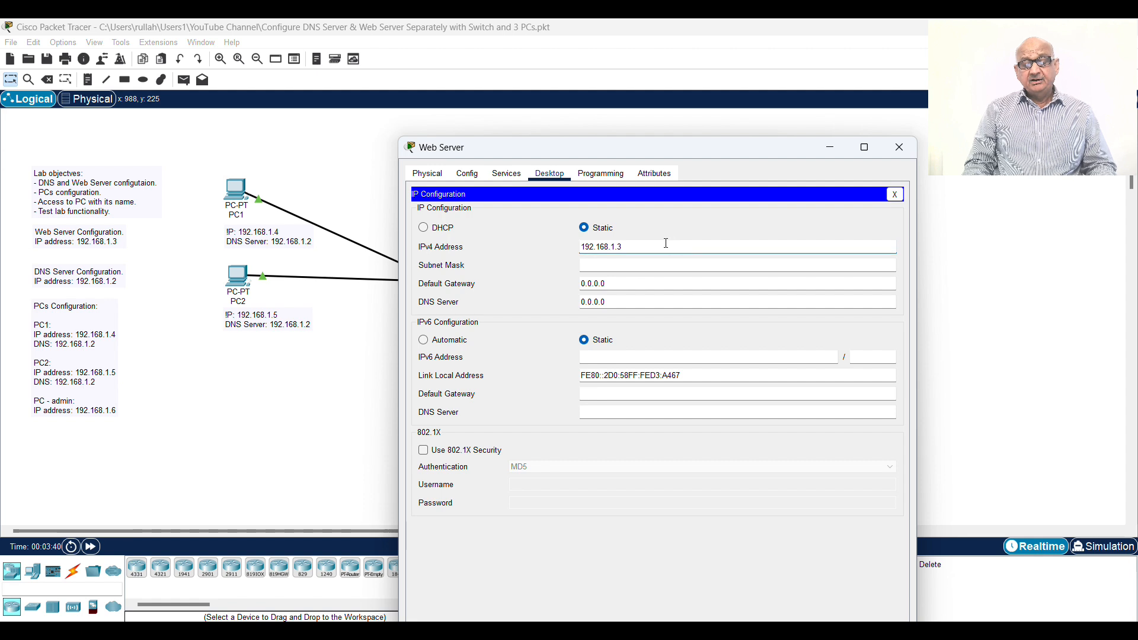
pyautogui.click(648, 265)
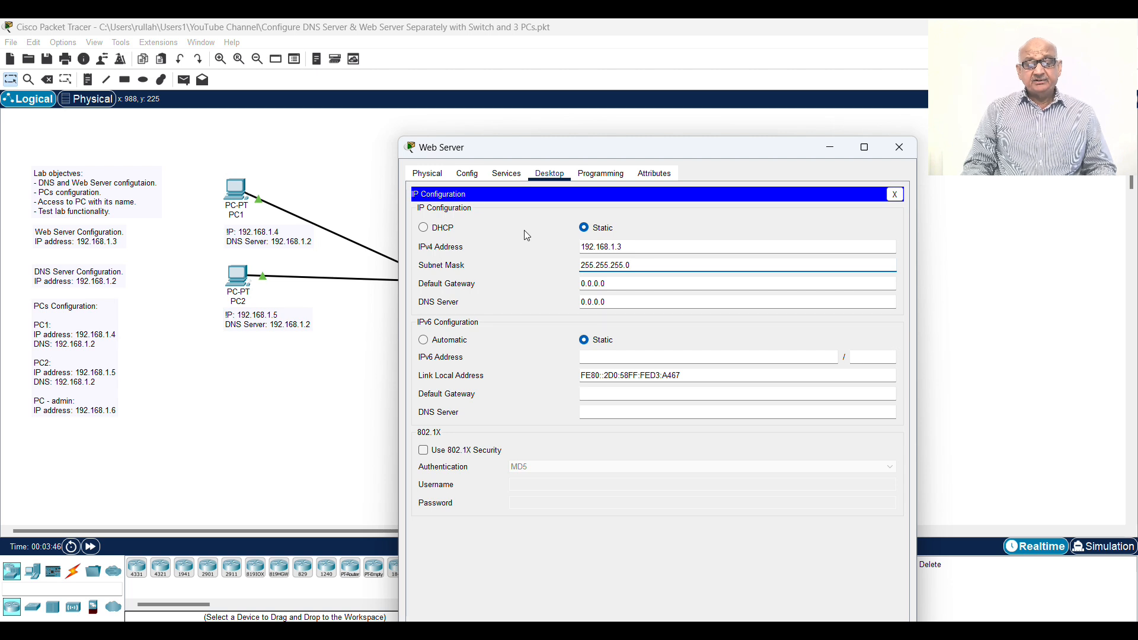
# - Make sure both the HTTP and HTTPS services are set to On for the Web Server
pyautogui.click(507, 178)
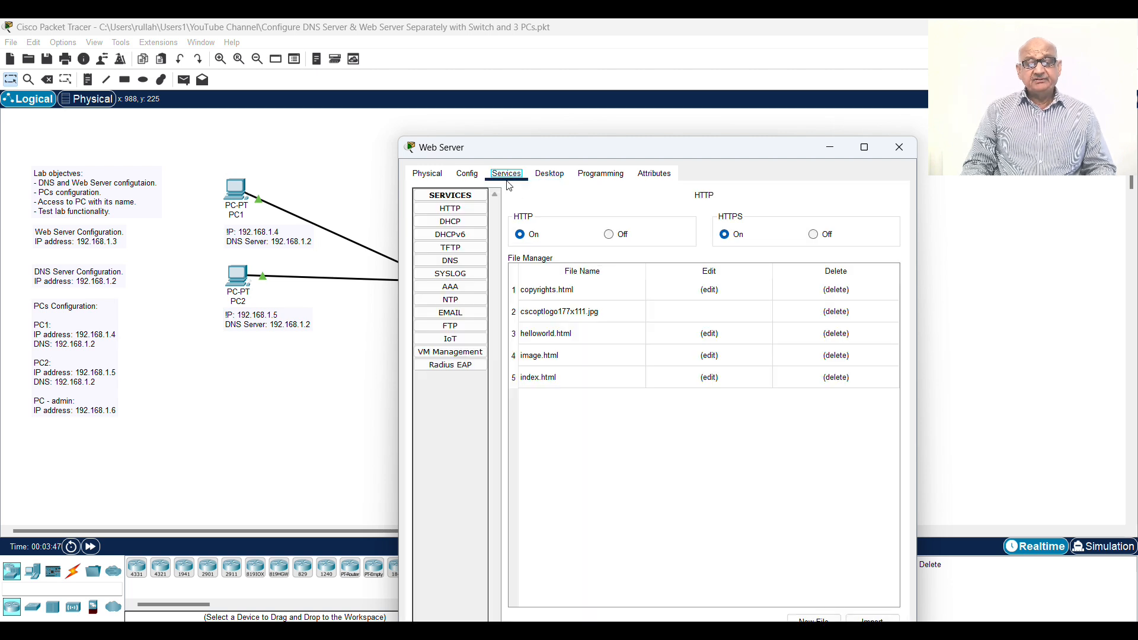
pyautogui.click(452, 210)
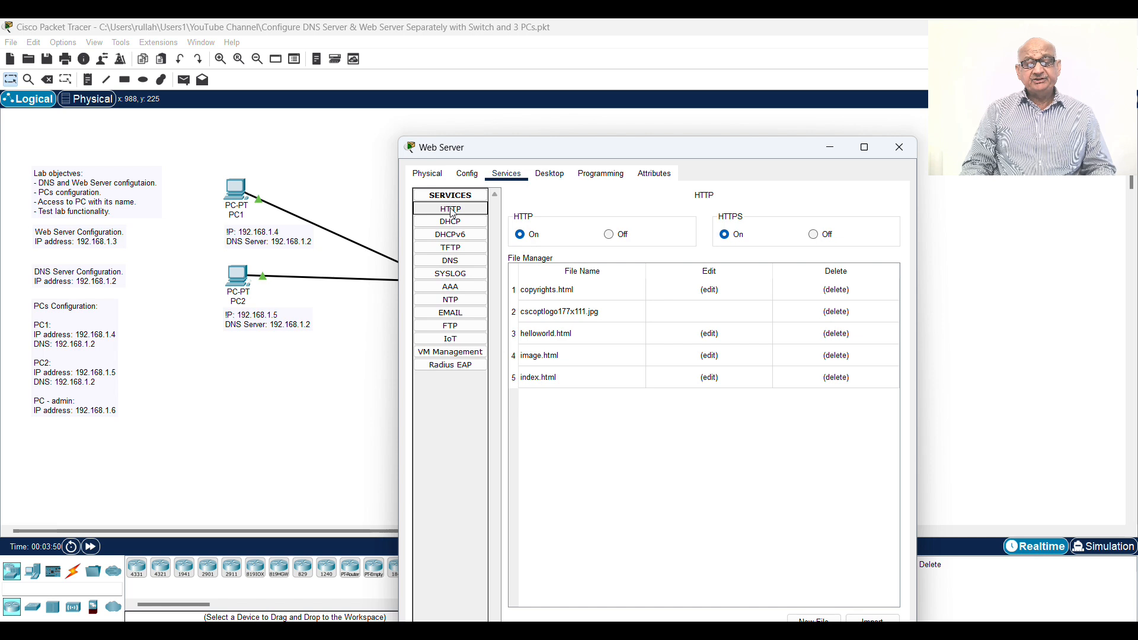
pyautogui.click(521, 234)
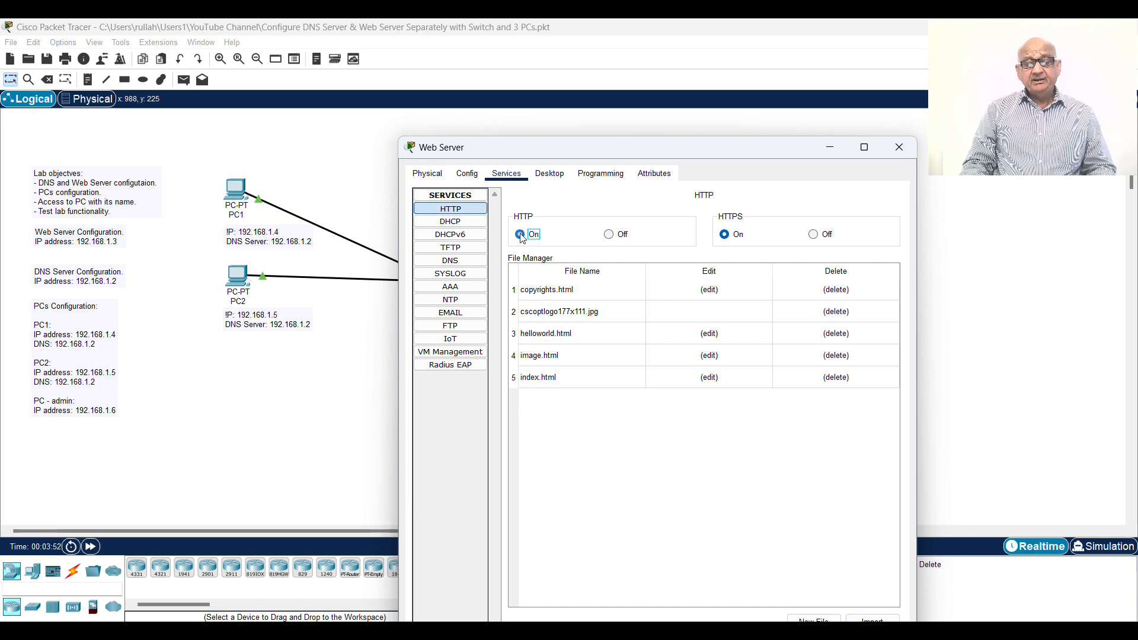
pyautogui.click(726, 235)
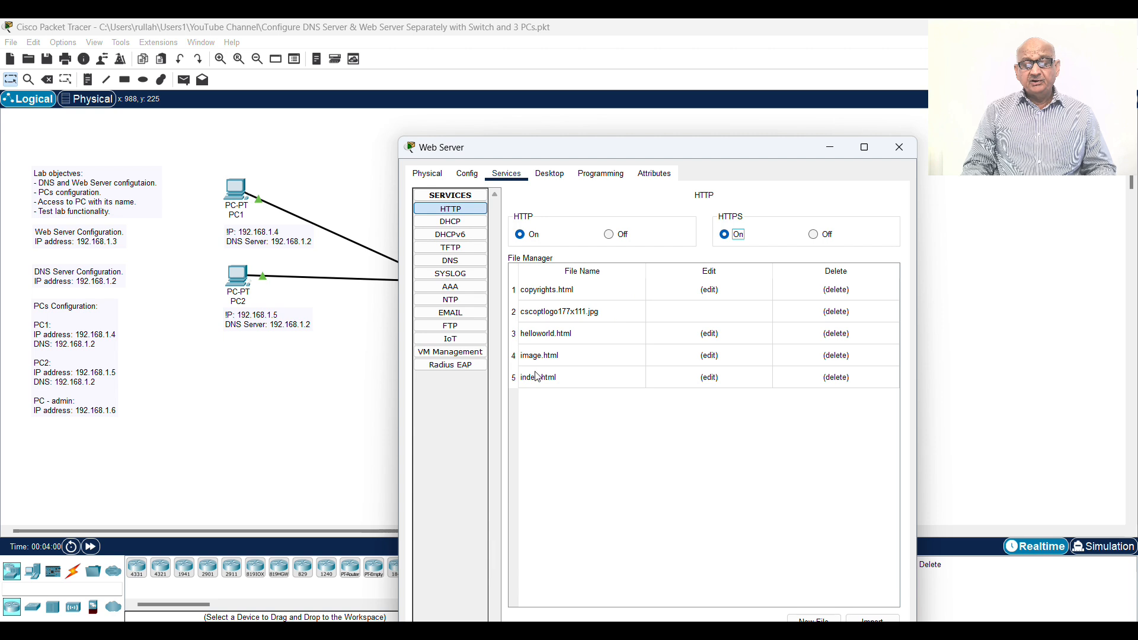
# - Open the Web Server's index.html for editing and delete all default content between the opening and closing html tags
pyautogui.click(710, 379)
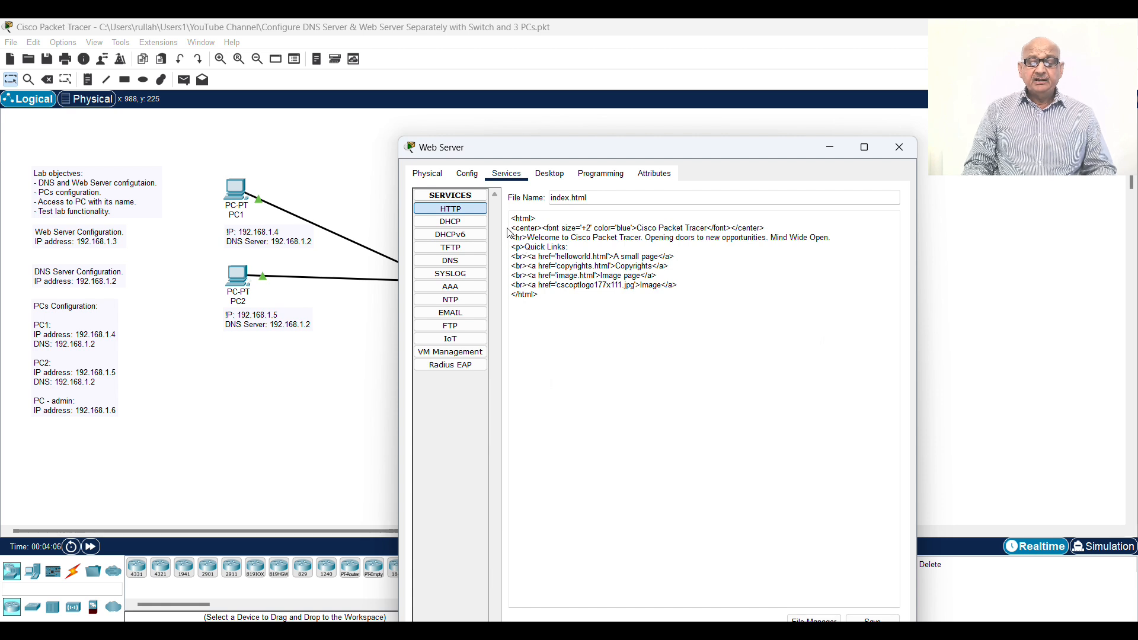
pyautogui.moveTo(513, 230); pyautogui.dragTo(683, 285)
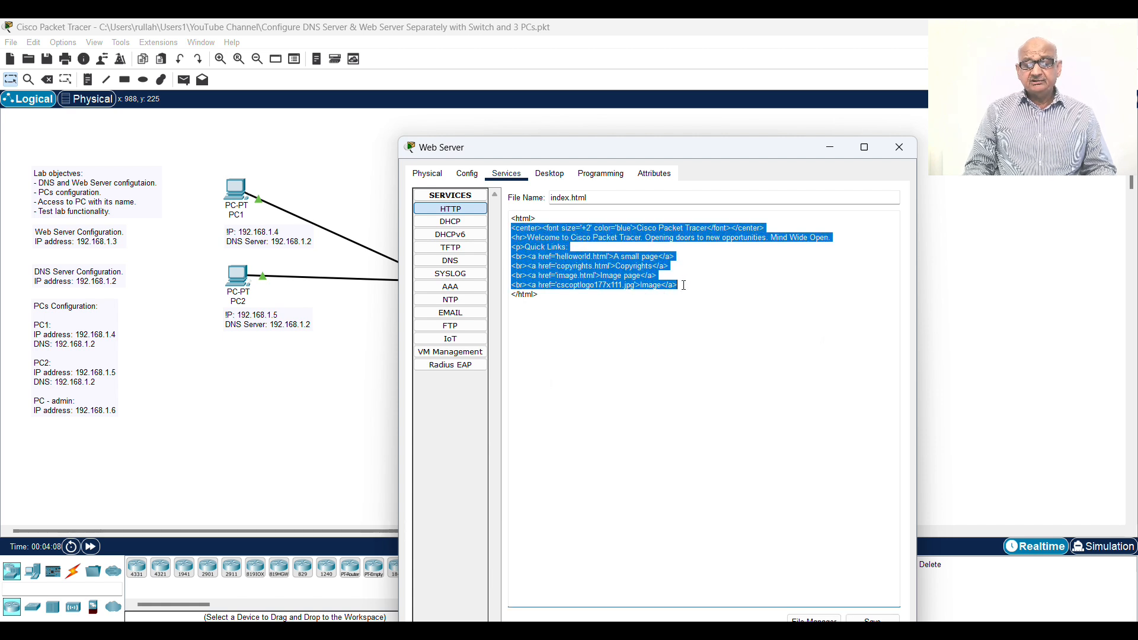
pyautogui.press('Delete')
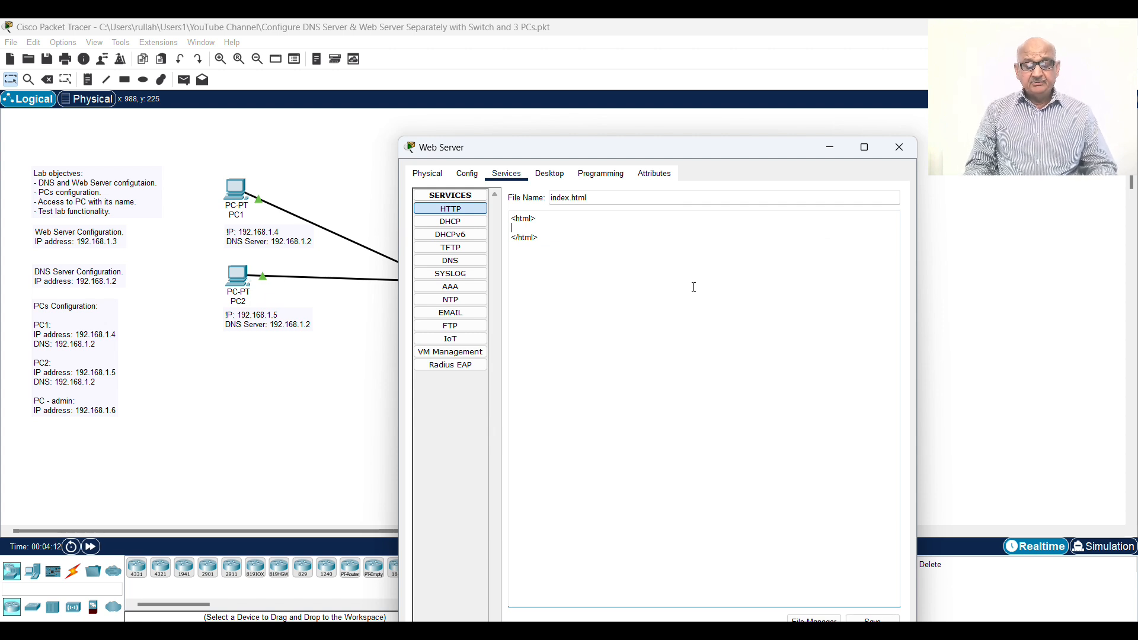
# - Add the h1 heading "IT Tech Trends" and, on a new line, the h2 heading "DNS and Web Server" between the html tags
pyautogui.write('<h1>')
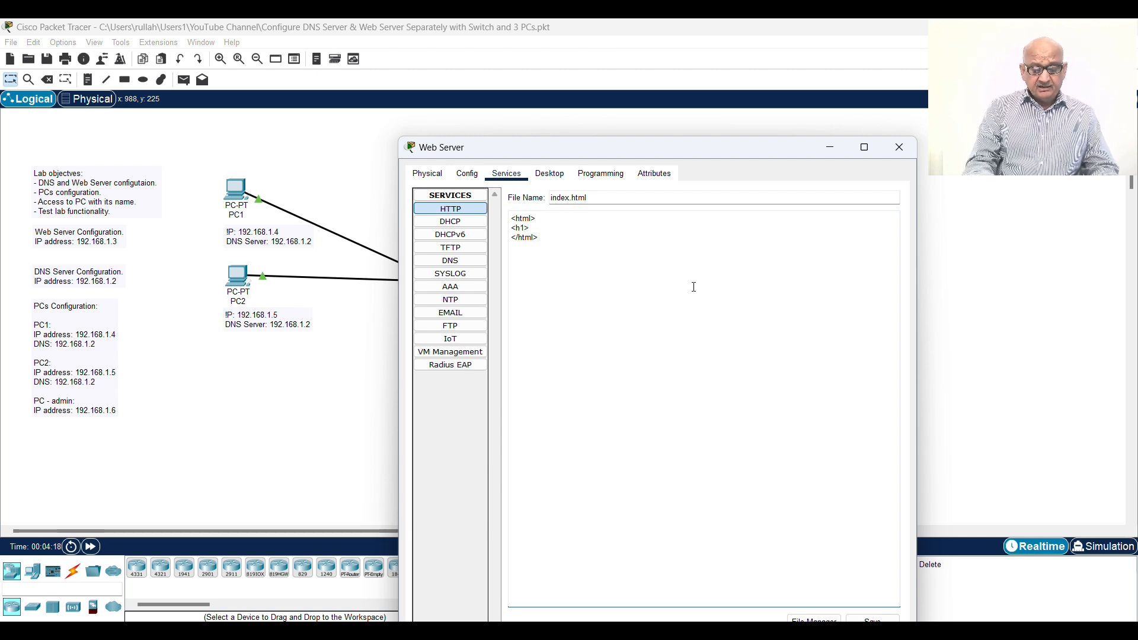
pyautogui.write('IT Tech Tren')
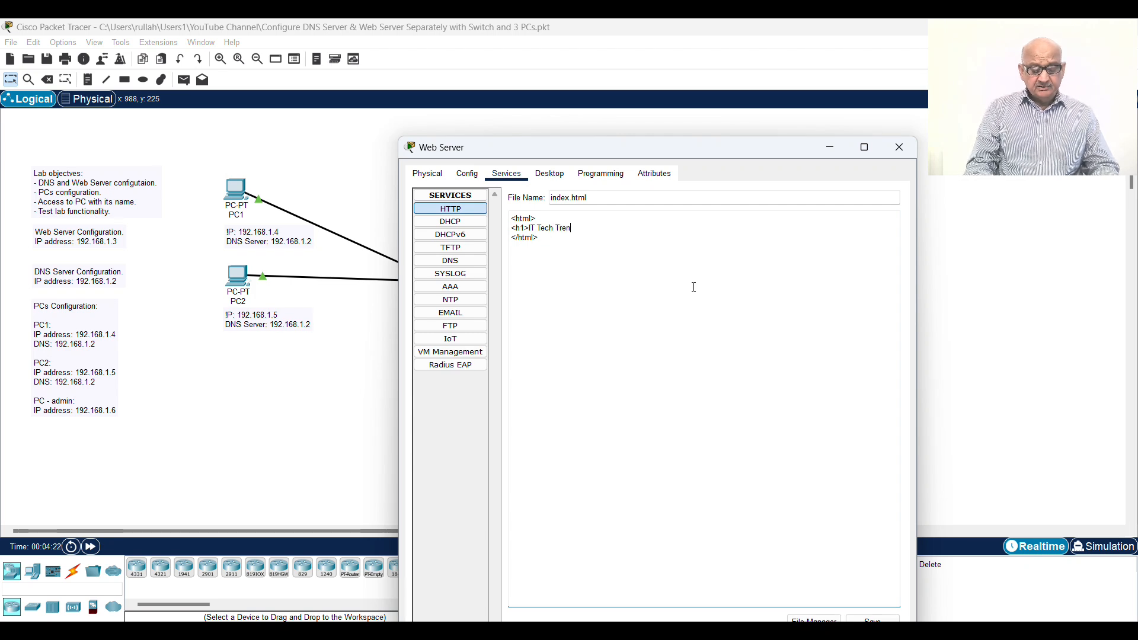
pyautogui.write('ds</h1>')
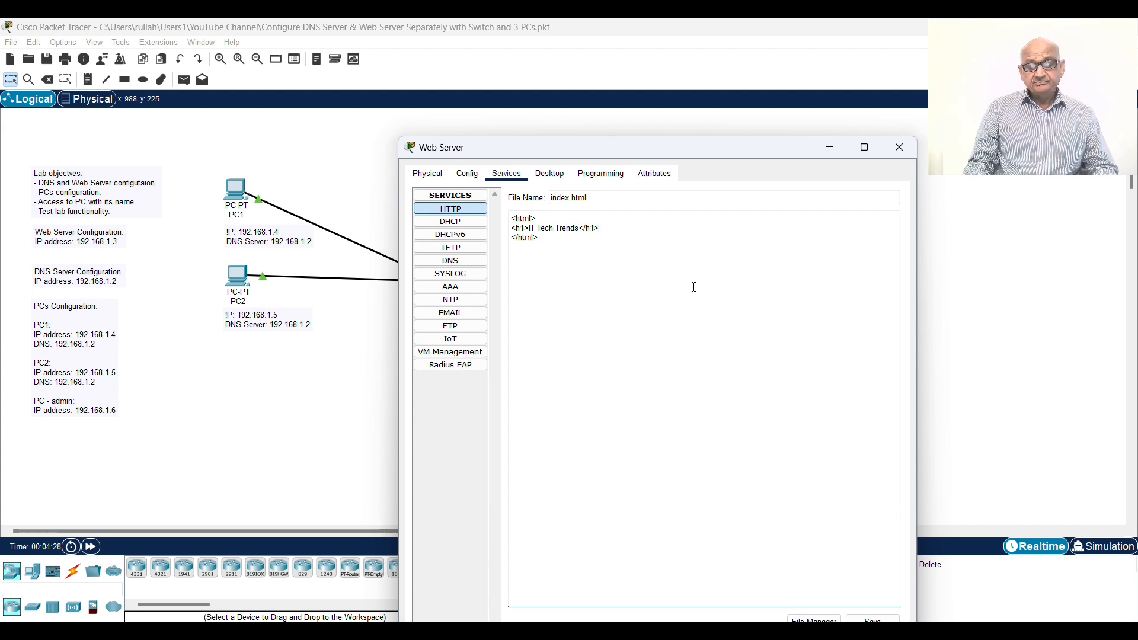
pyautogui.press('Return')
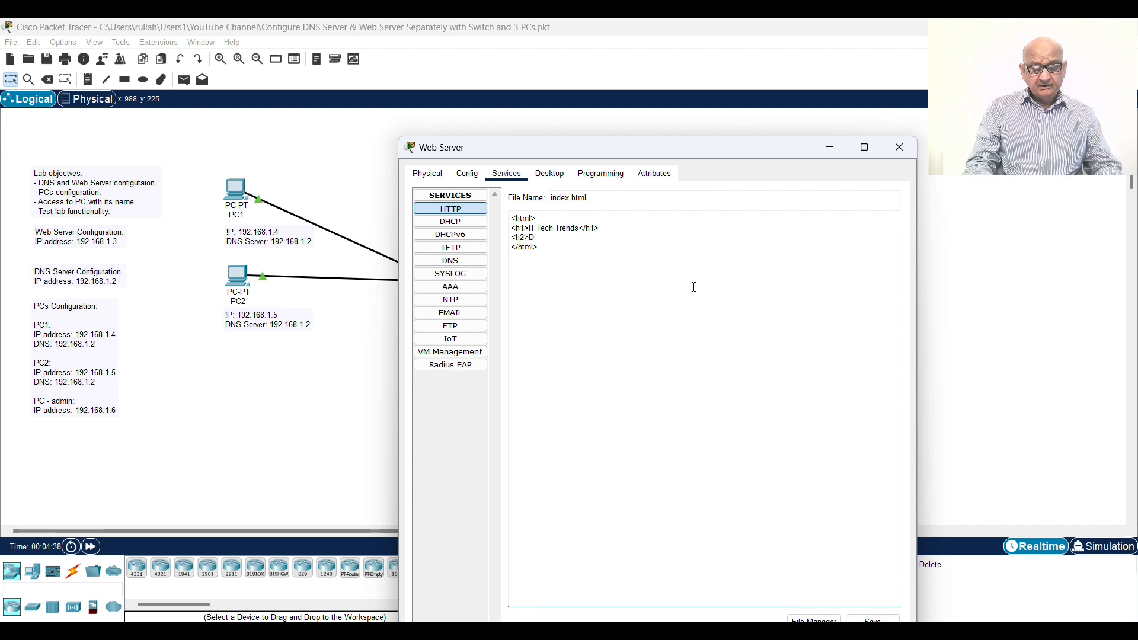
pyautogui.write('nd')
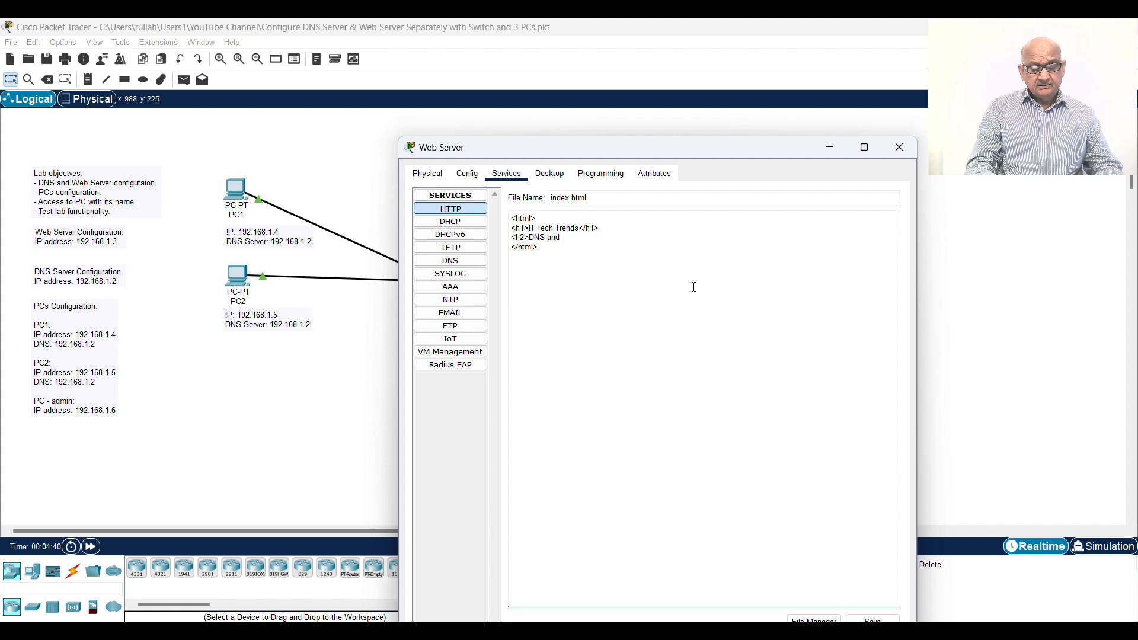
pyautogui.write(' Web Server</h2>')
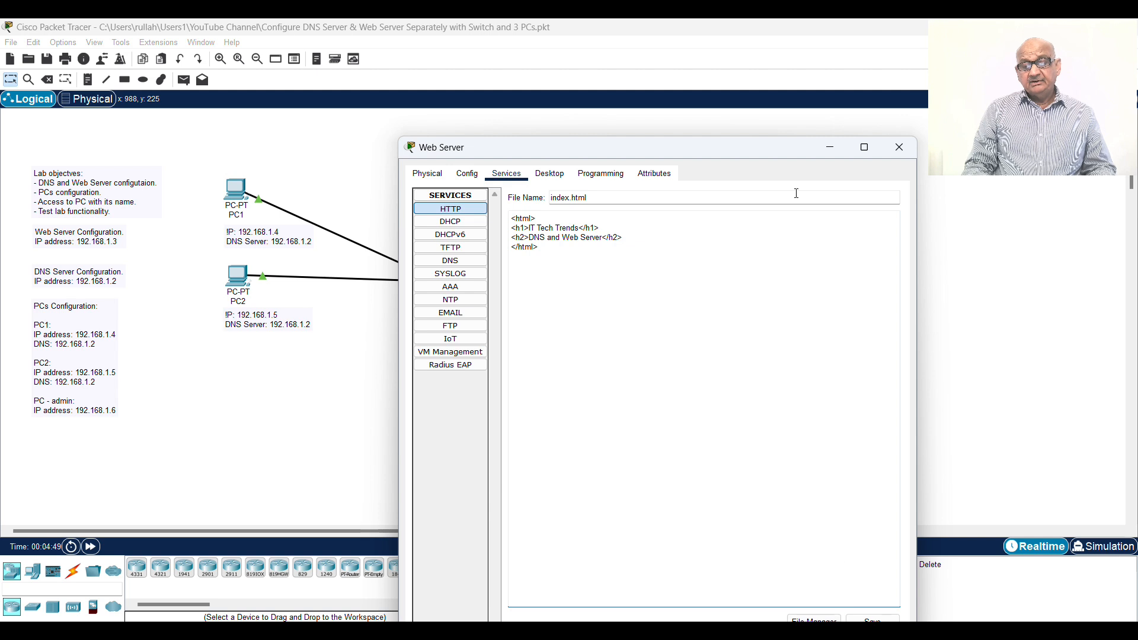
pyautogui.moveTo(764, 149); pyautogui.dragTo(755, 128)
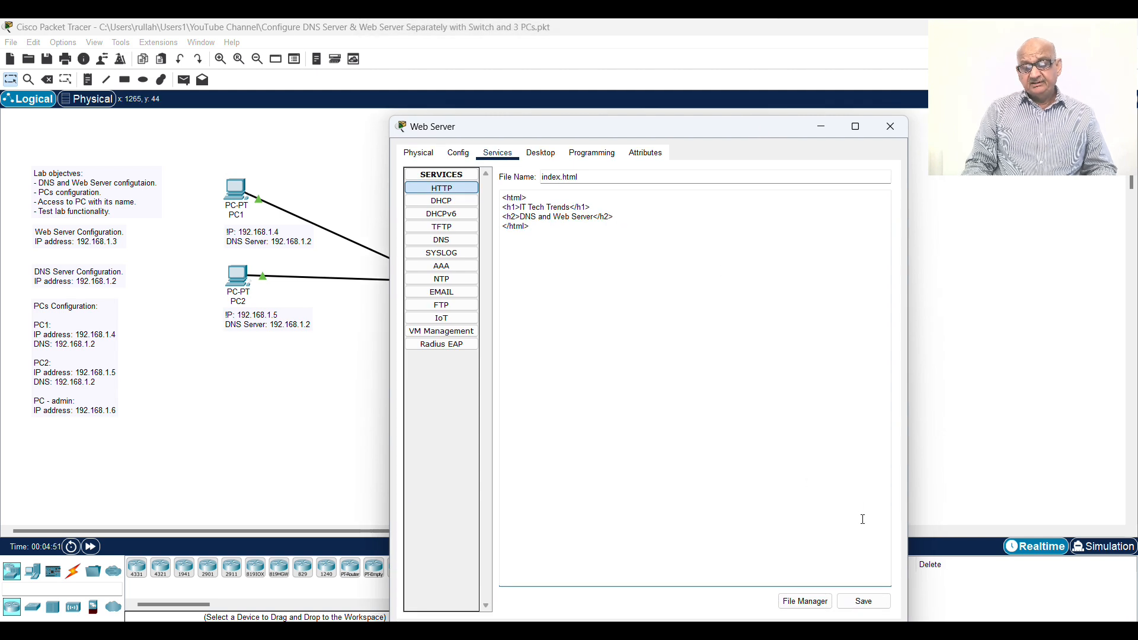
pyautogui.click(864, 601)
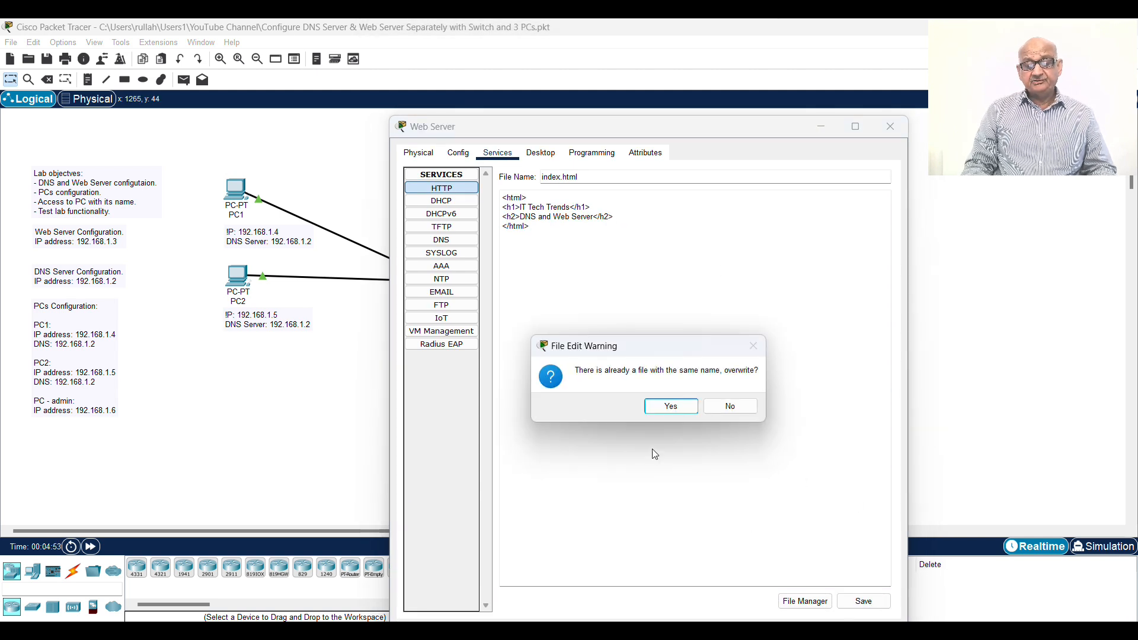
pyautogui.click(669, 407)
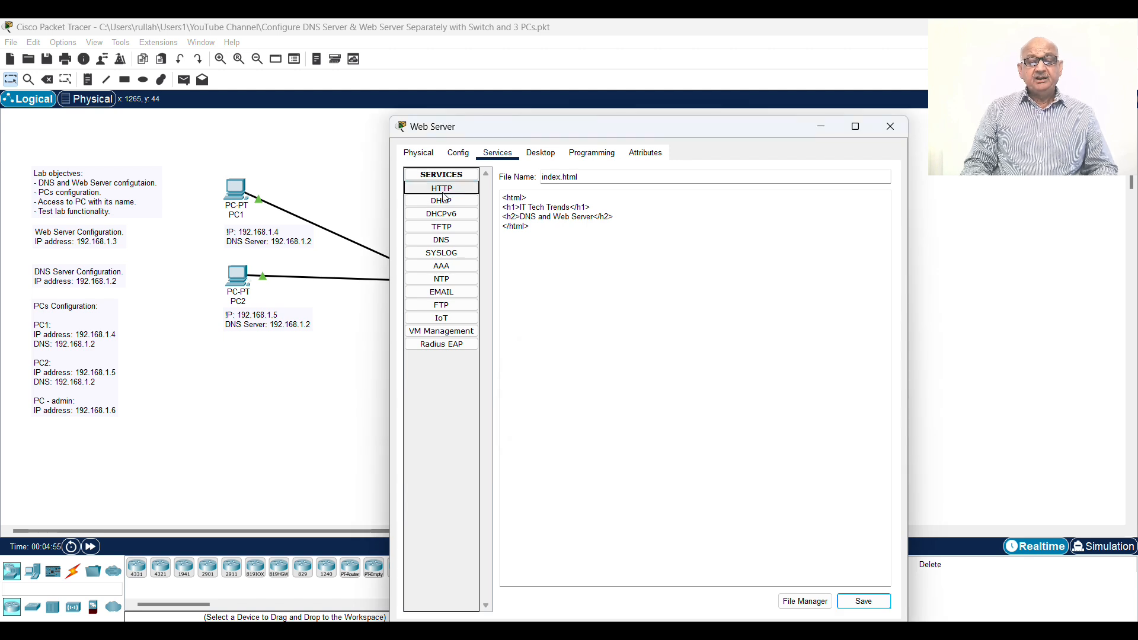
pyautogui.click(888, 126)
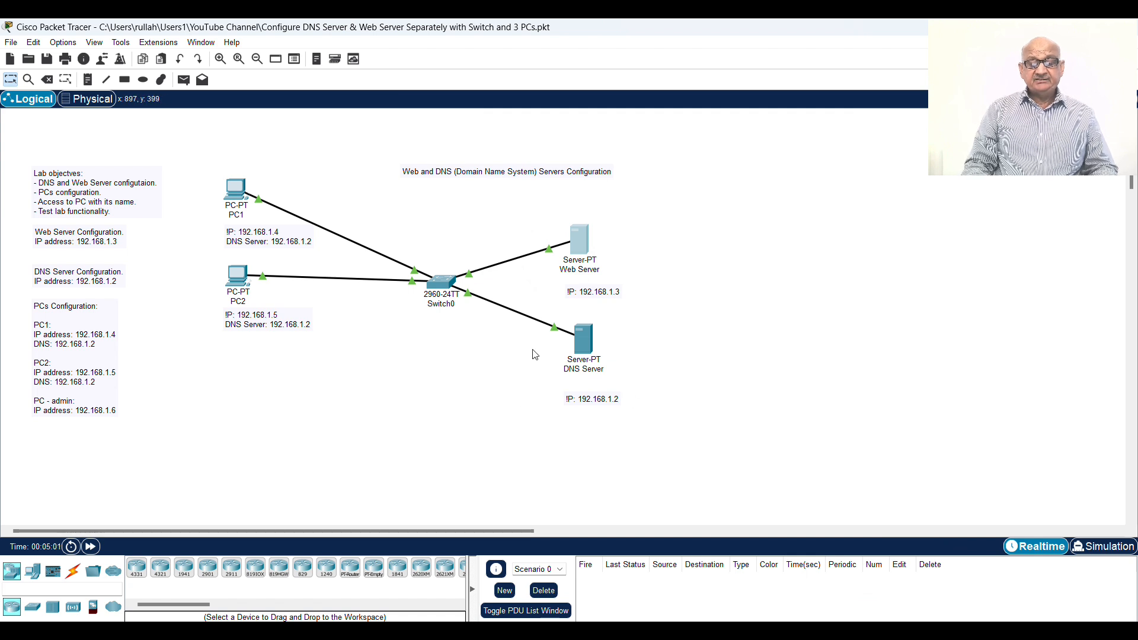
# - Make sure the DNS service is set to On for the DNS Server
pyautogui.click(584, 341)
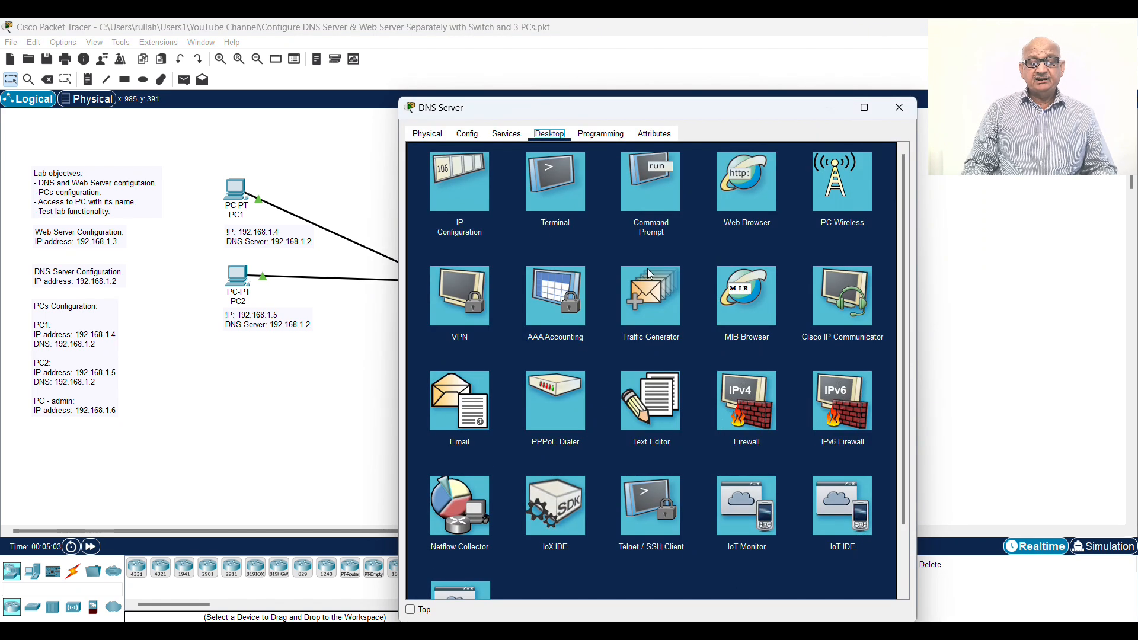
pyautogui.click(507, 135)
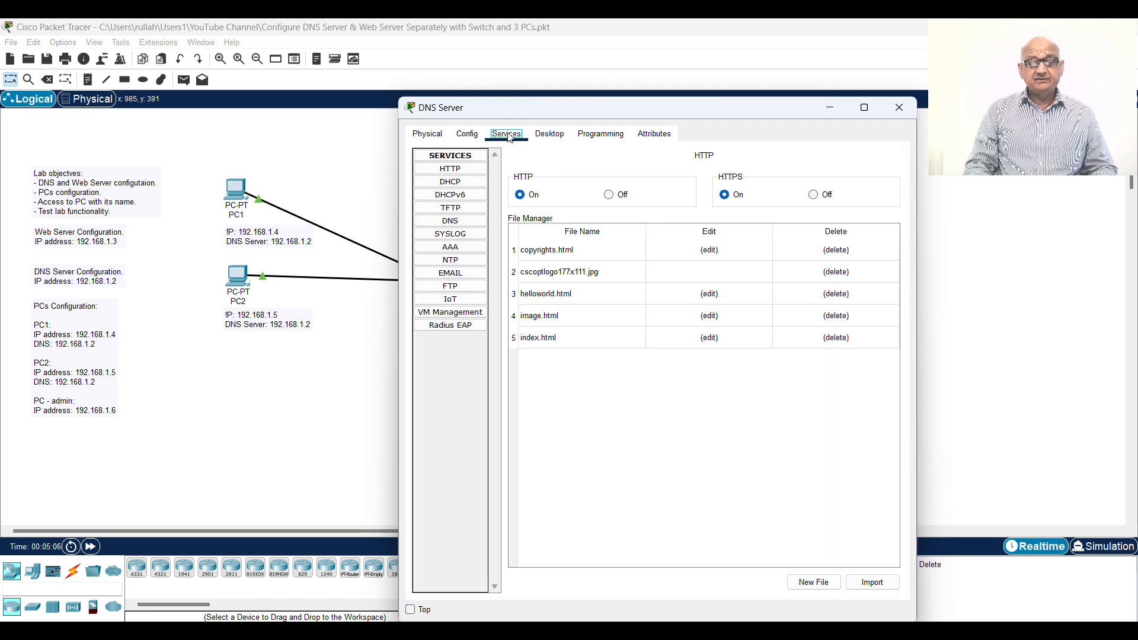
pyautogui.click(460, 222)
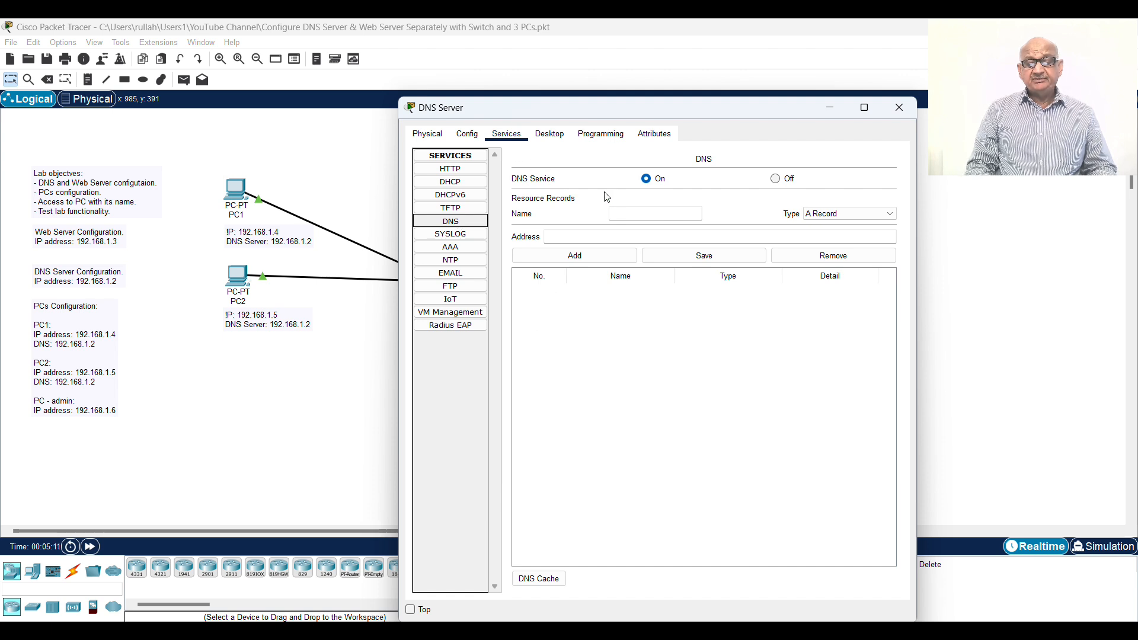
pyautogui.click(652, 180)
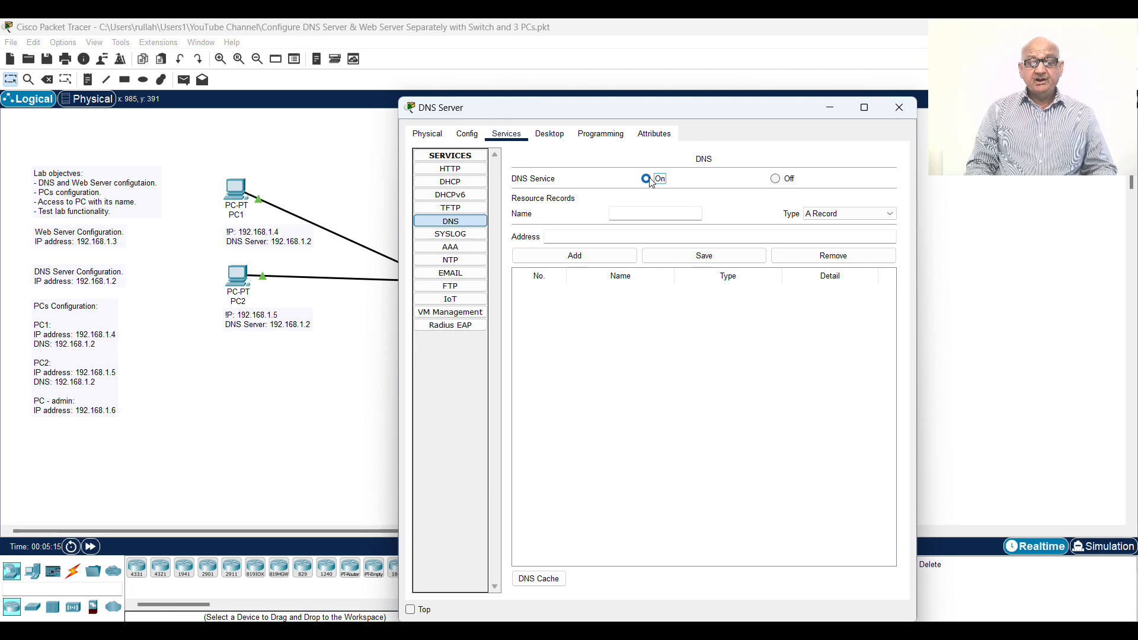
# - Add an A record mapping ittechtrends.com to 192.168.1.3 on the DNS Server, check the entry, and close its device window
pyautogui.click(635, 213)
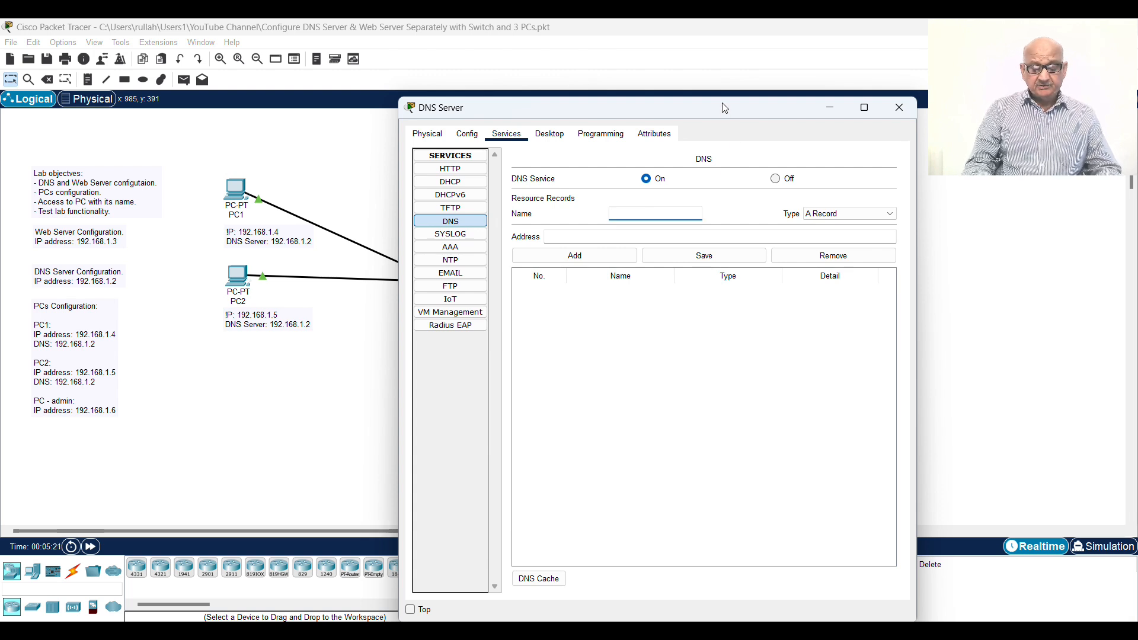
pyautogui.write('ittechtrends.com')
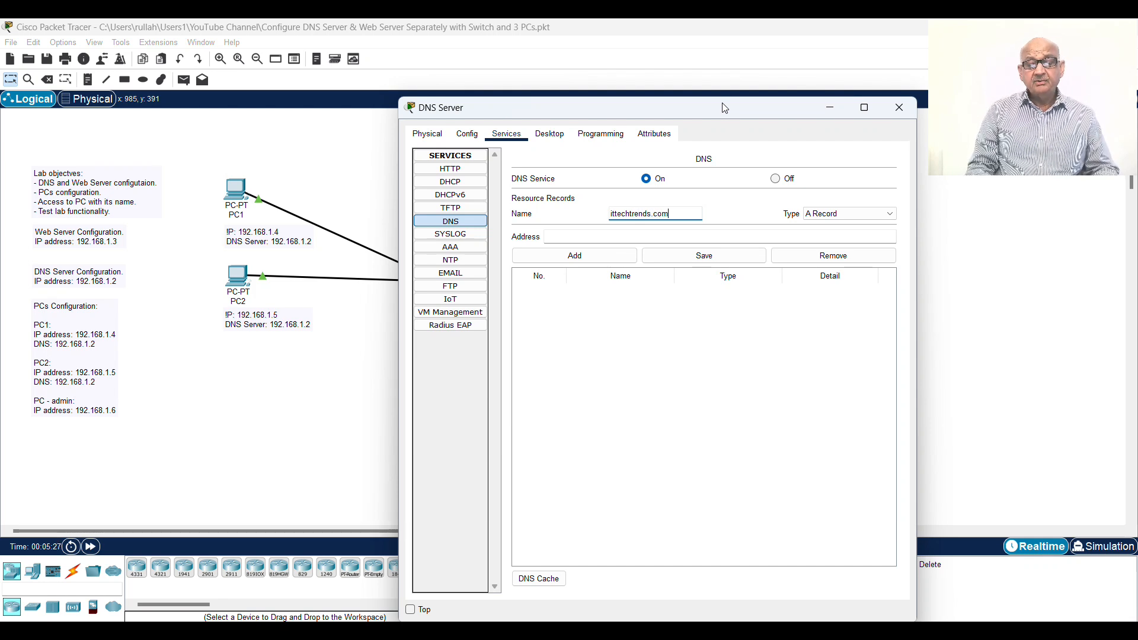
pyautogui.click(577, 234)
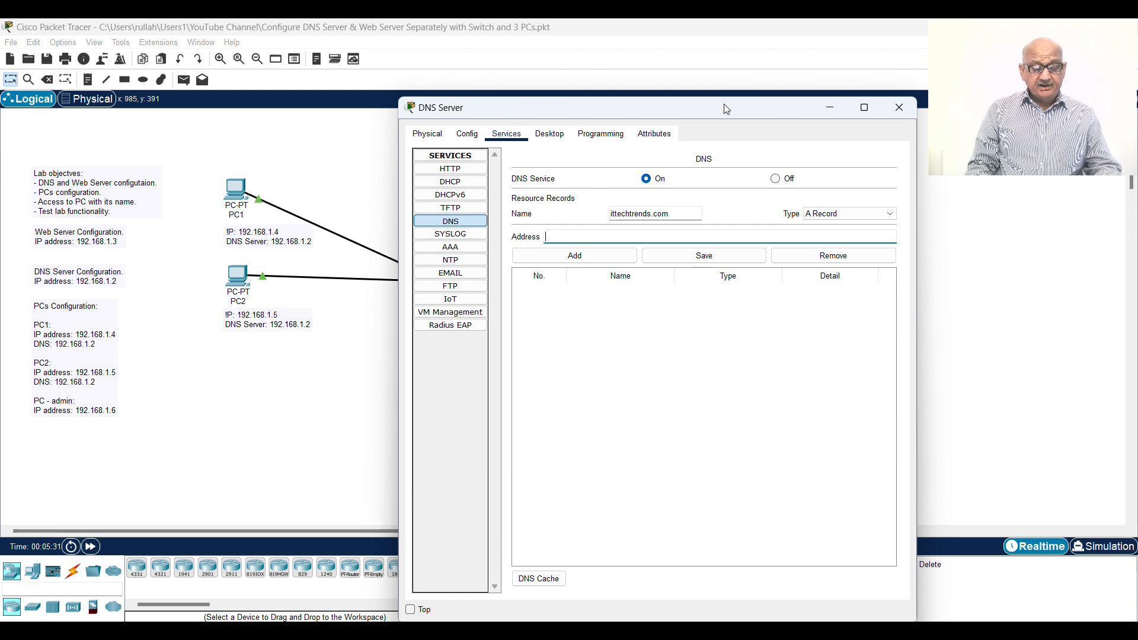
pyautogui.write('192.168')
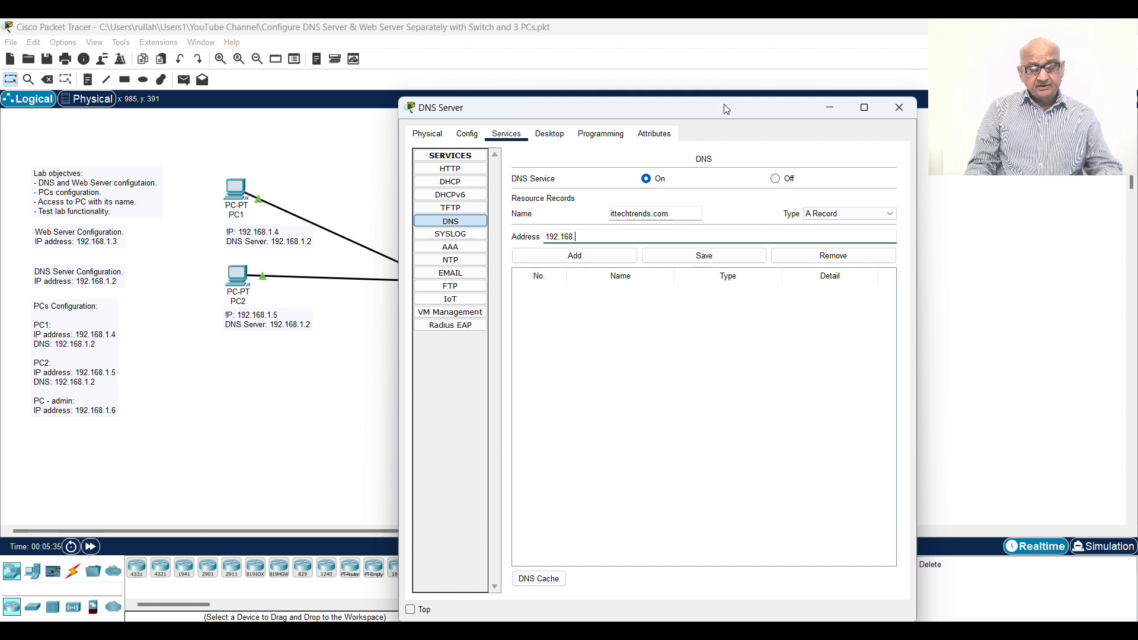
pyautogui.write('.1.3')
pyautogui.click(582, 259)
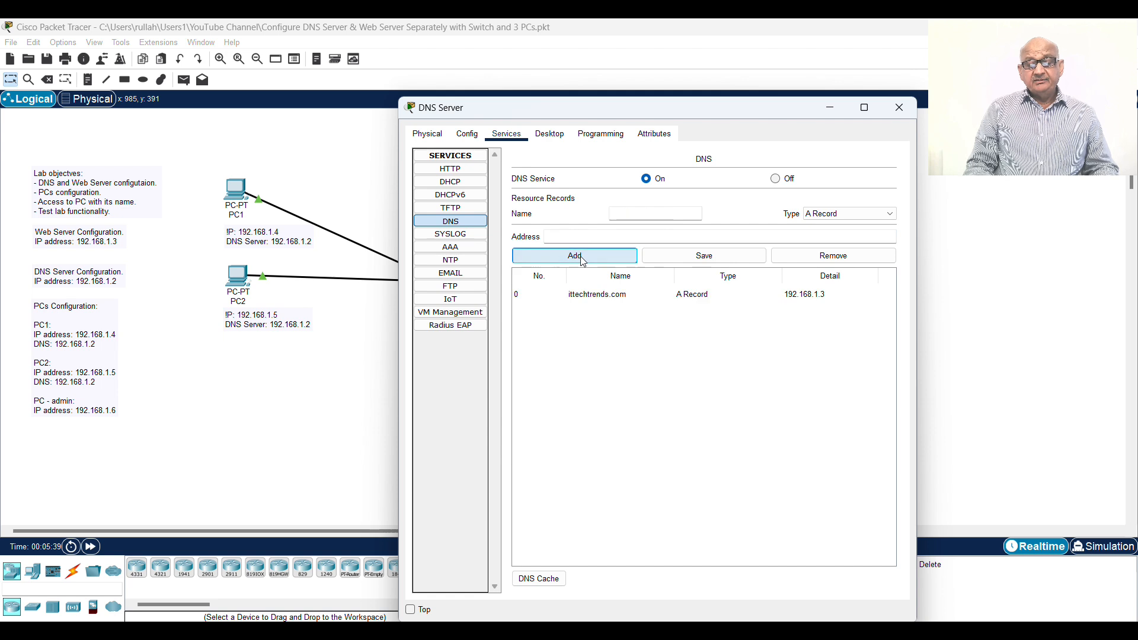
pyautogui.click(598, 300)
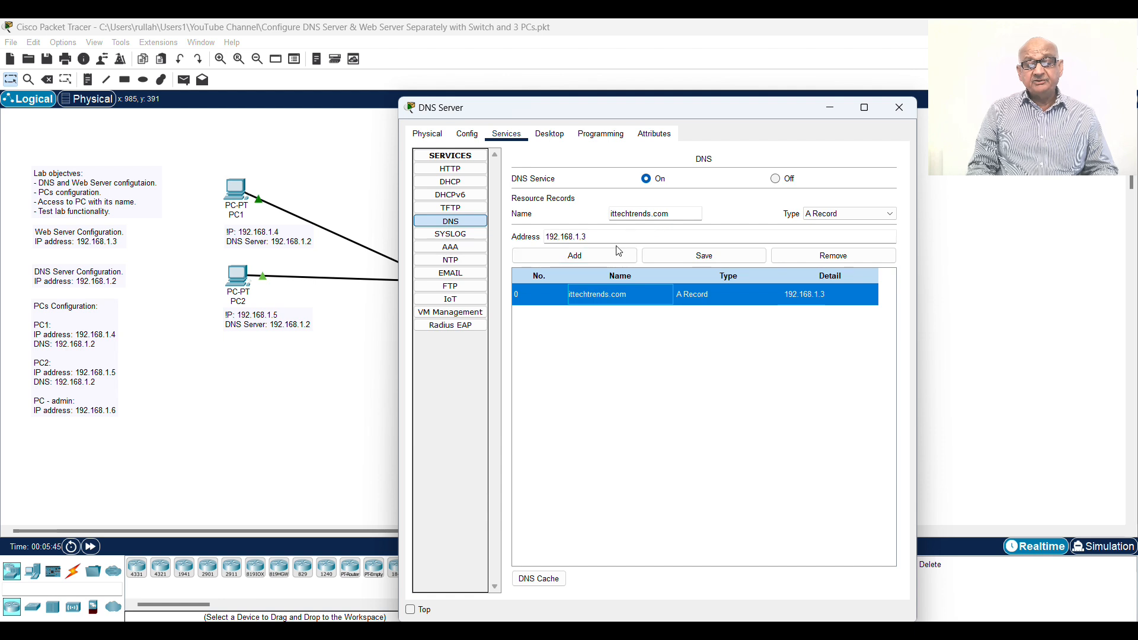
pyautogui.click(899, 113)
# - Try to load itechtrends.com in PC1's web browser and examine the response
pyautogui.click(234, 192)
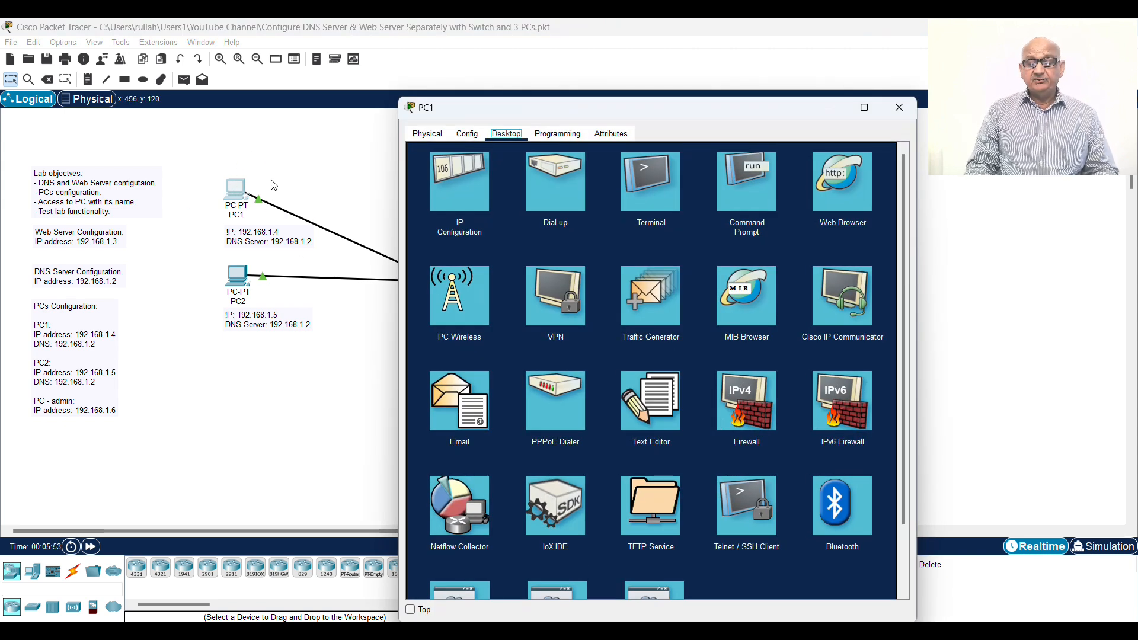
pyautogui.click(844, 189)
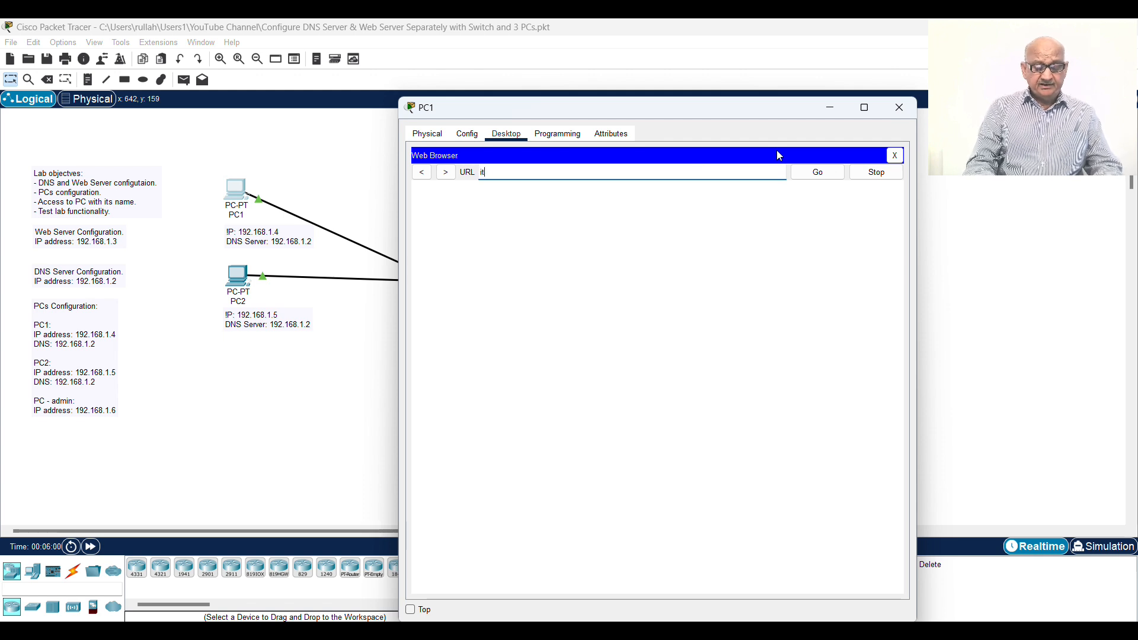
pyautogui.write('itechtrends.com')
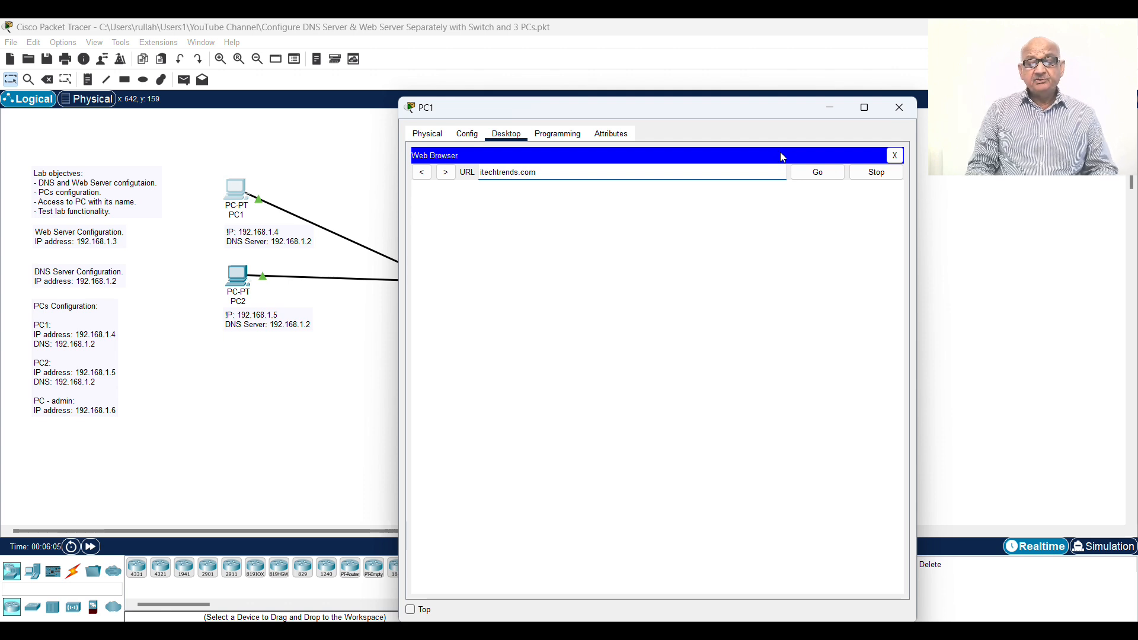
pyautogui.click(817, 174)
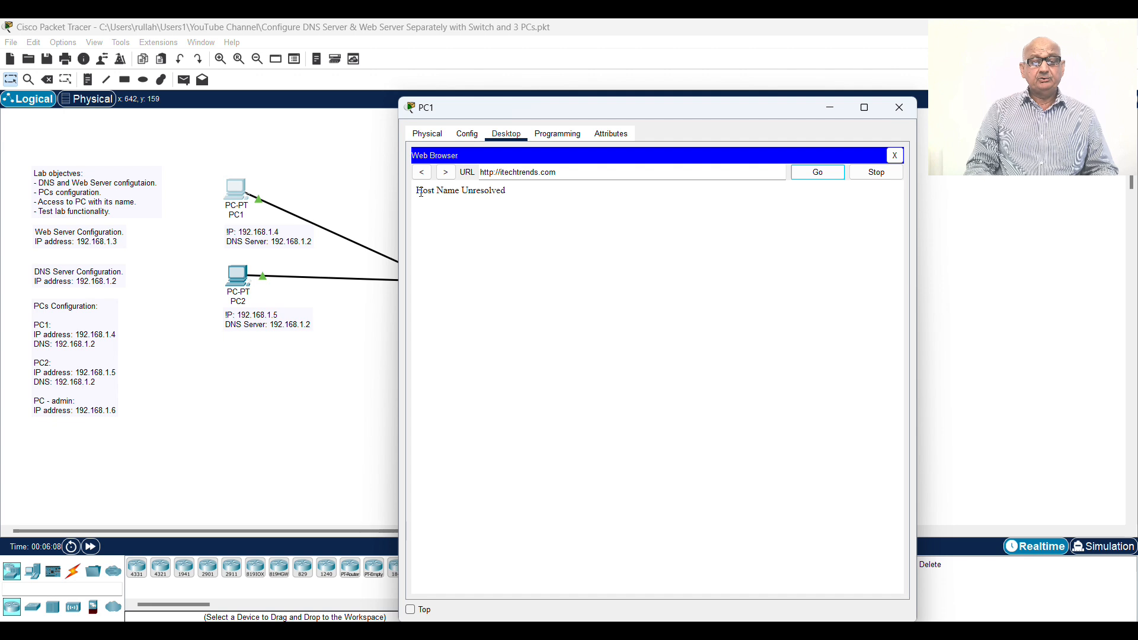
pyautogui.moveTo(417, 191); pyautogui.dragTo(514, 199)
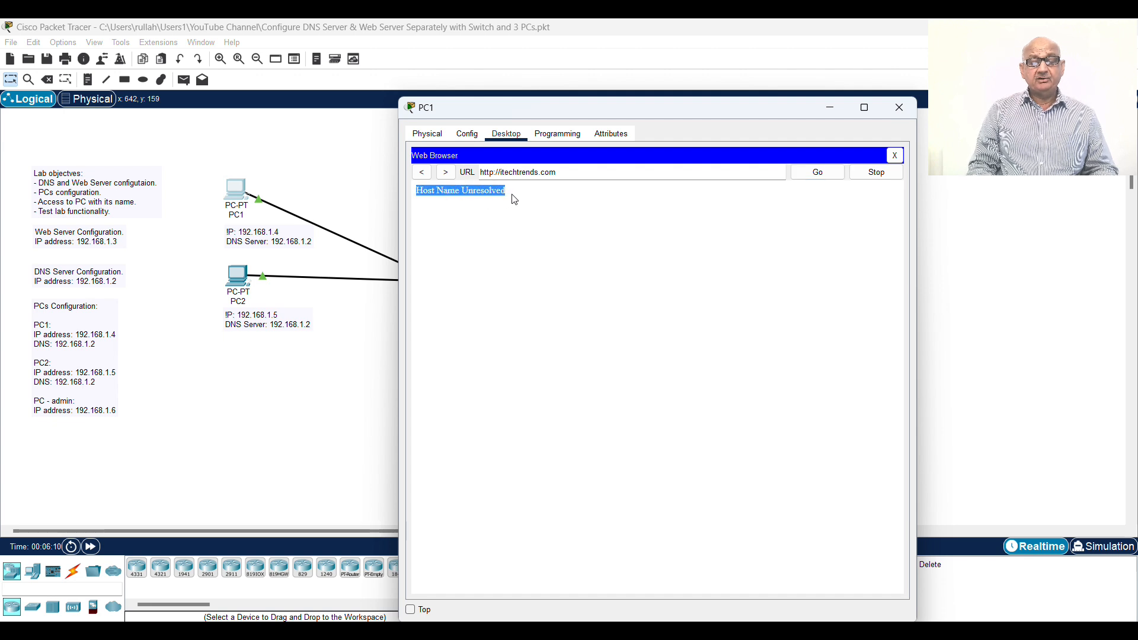
# - Load 192.168.1.3 in PC1's web browser, check the page's headings, and close the browser
pyautogui.moveTo(601, 172); pyautogui.dragTo(480, 172)
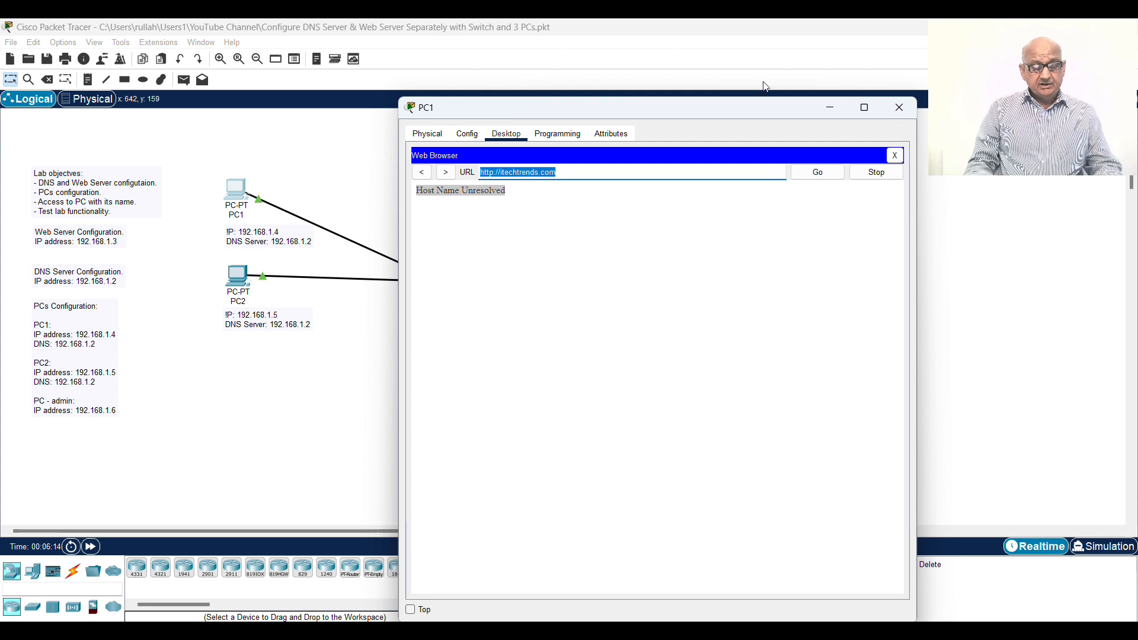
pyautogui.write('192.168.1')
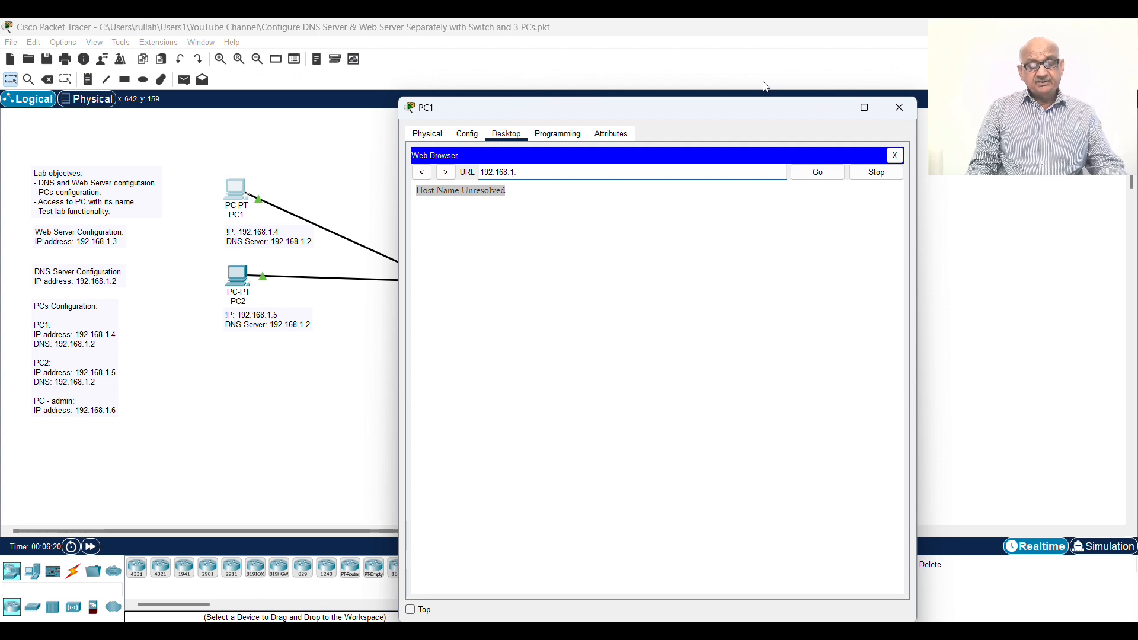
pyautogui.write('.3')
pyautogui.click(818, 173)
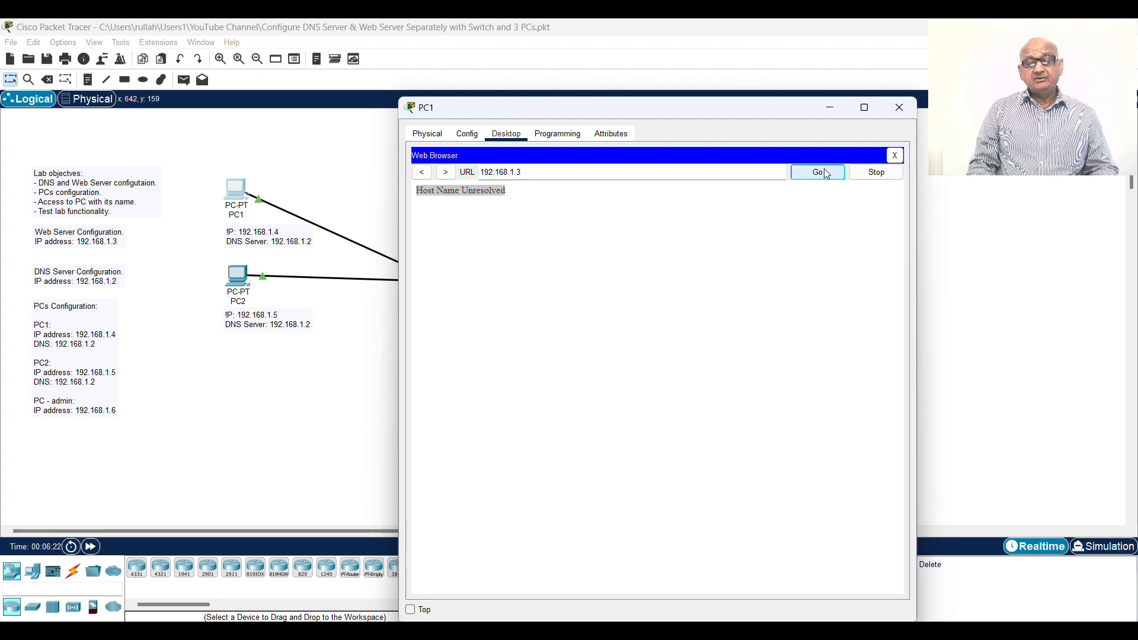
pyautogui.moveTo(554, 228); pyautogui.dragTo(419, 196)
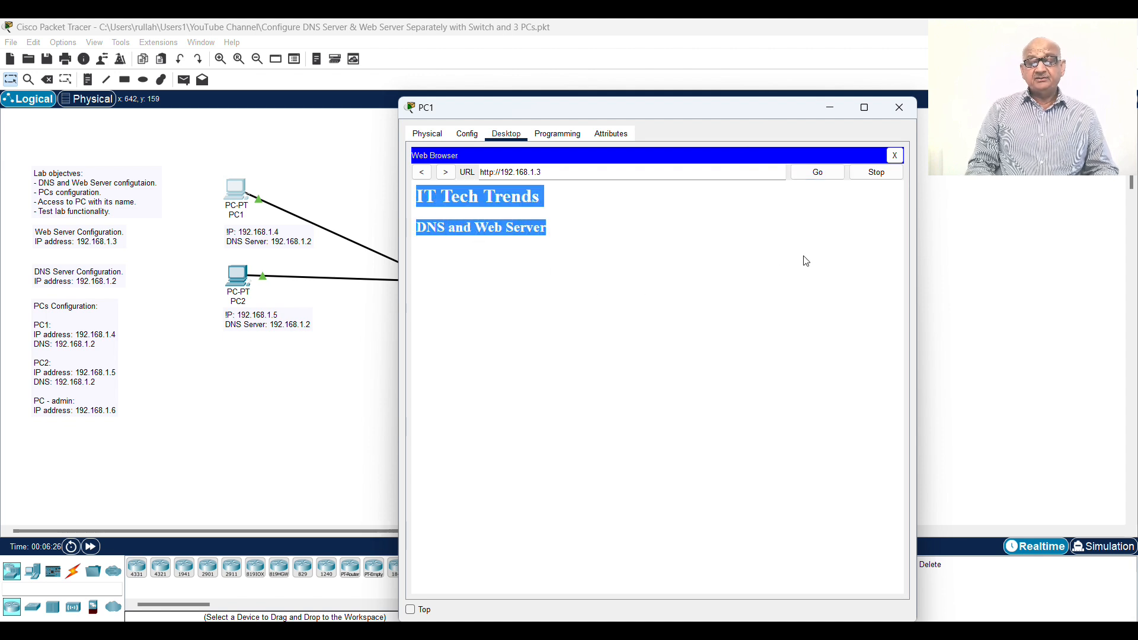
pyautogui.click(895, 157)
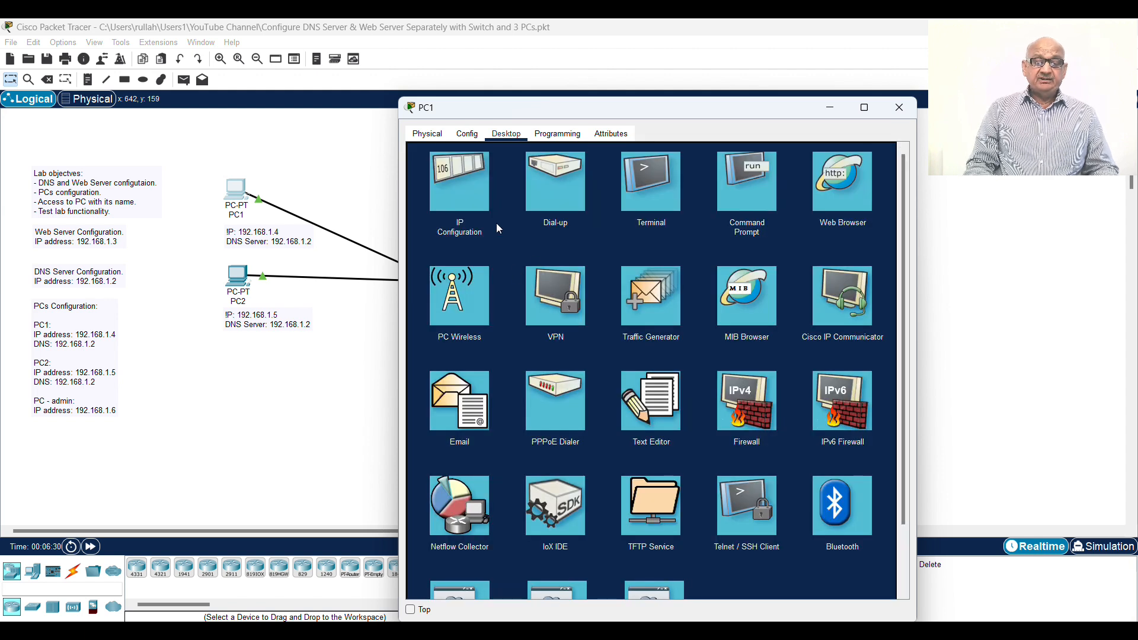
# - Set PC1's IPv4 DNS server to 192.168.1.2, copy that address, and close its IP configuration
pyautogui.click(462, 198)
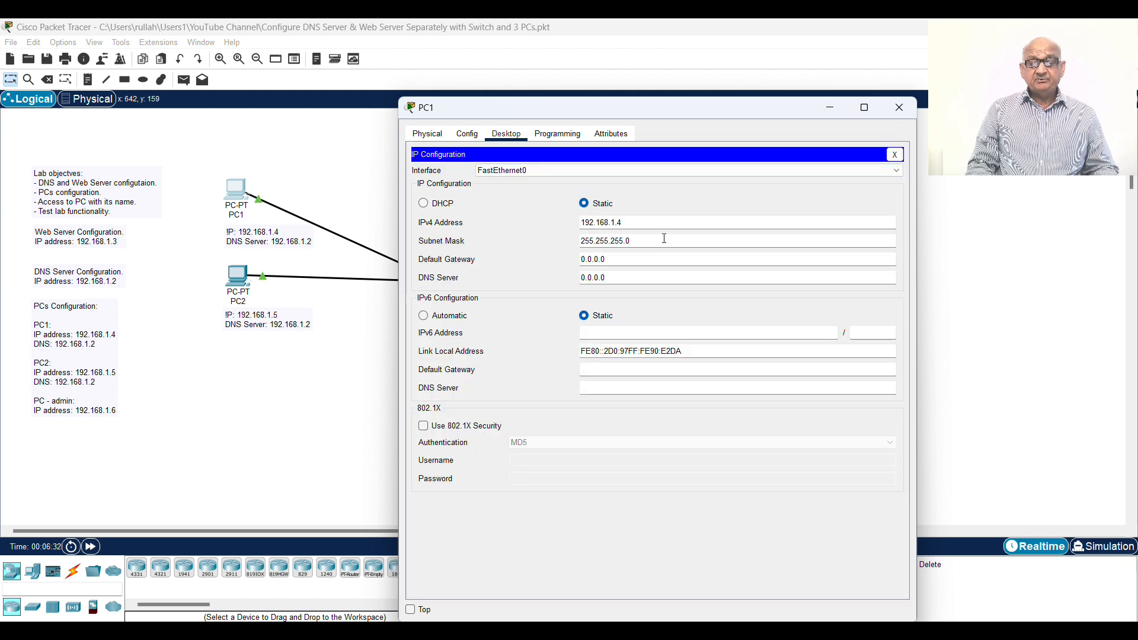
pyautogui.moveTo(644, 224); pyautogui.dragTo(567, 227)
pyautogui.hotkey('ctrl', 'c')
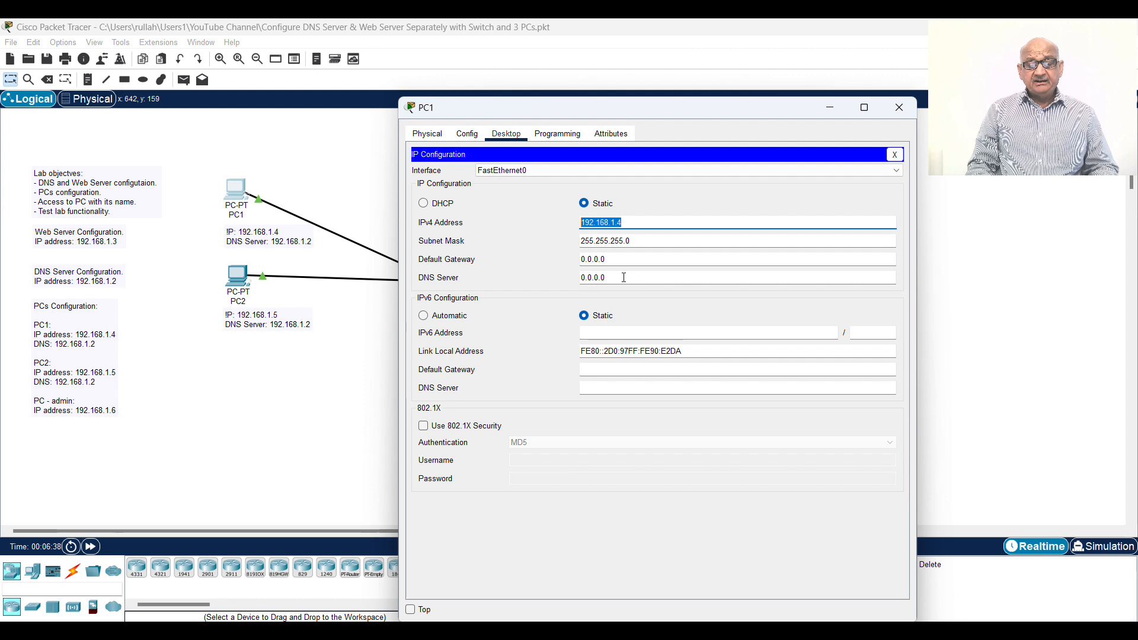
pyautogui.moveTo(624, 278); pyautogui.dragTo(551, 279)
pyautogui.hotkey('ctrl', 'v')
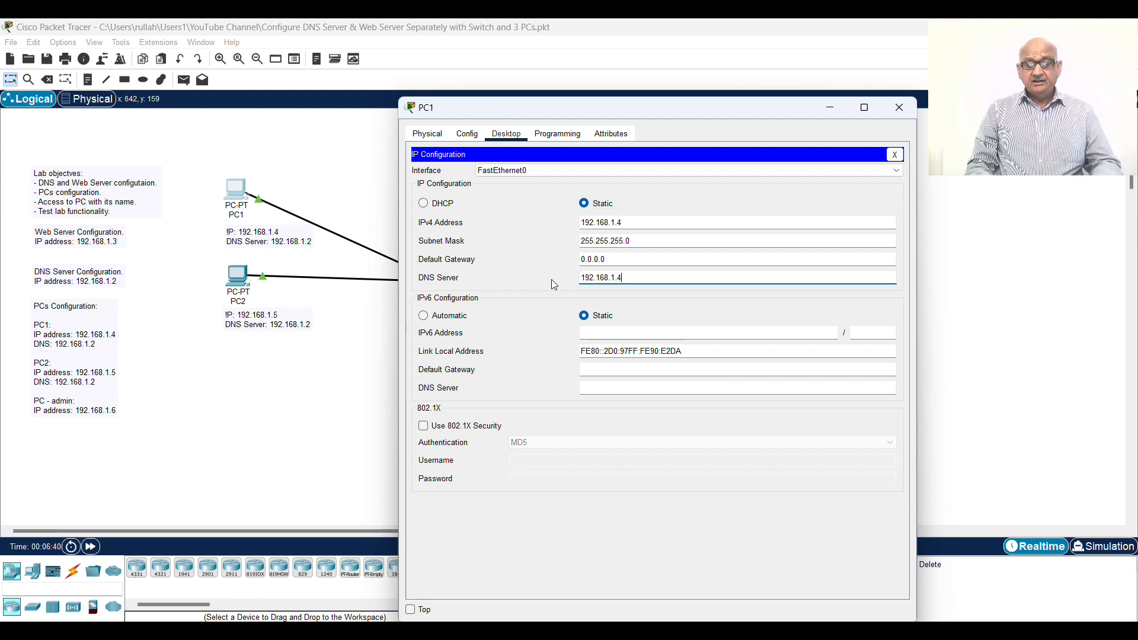
pyautogui.press('BackSpace')
pyautogui.write('2')
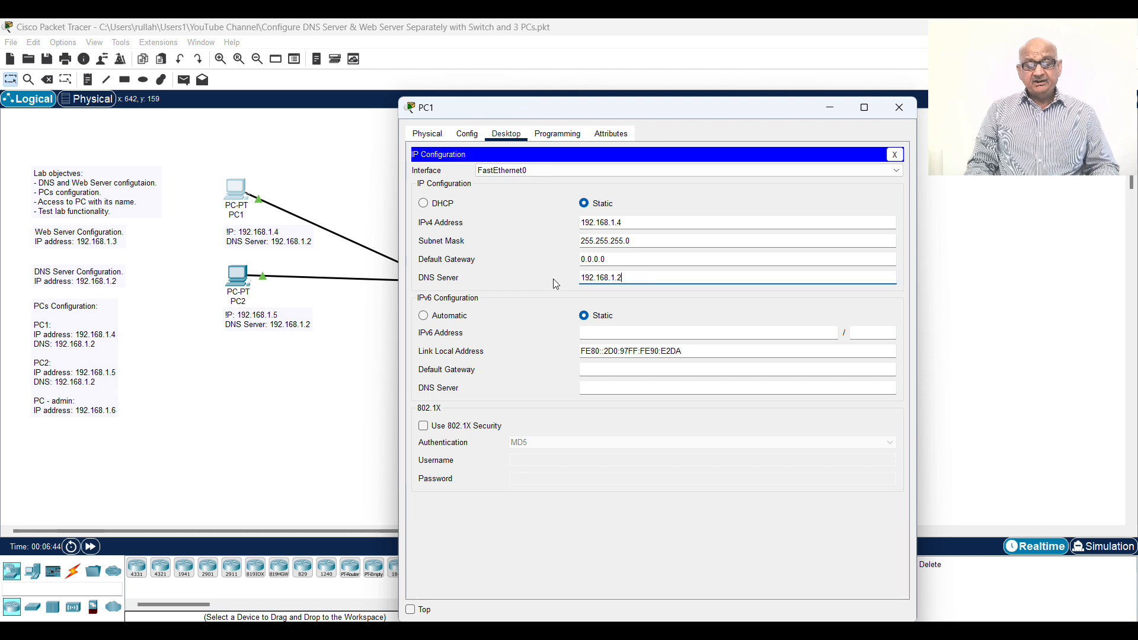
pyautogui.moveTo(631, 278); pyautogui.dragTo(580, 284)
pyautogui.hotkey('ctrl', 'c')
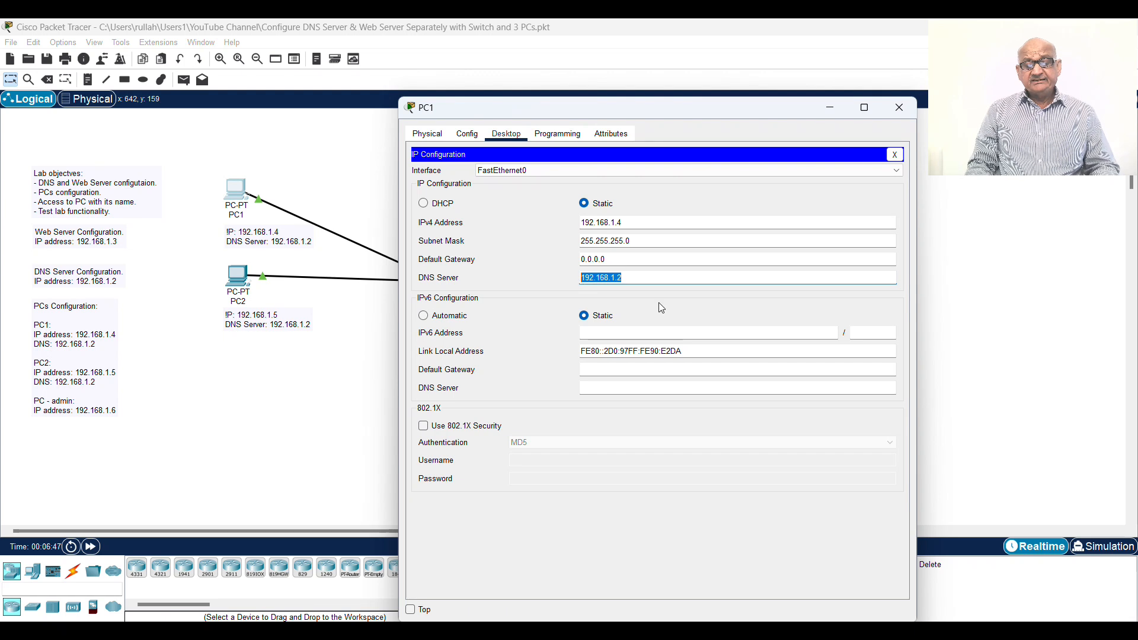
pyautogui.click(894, 155)
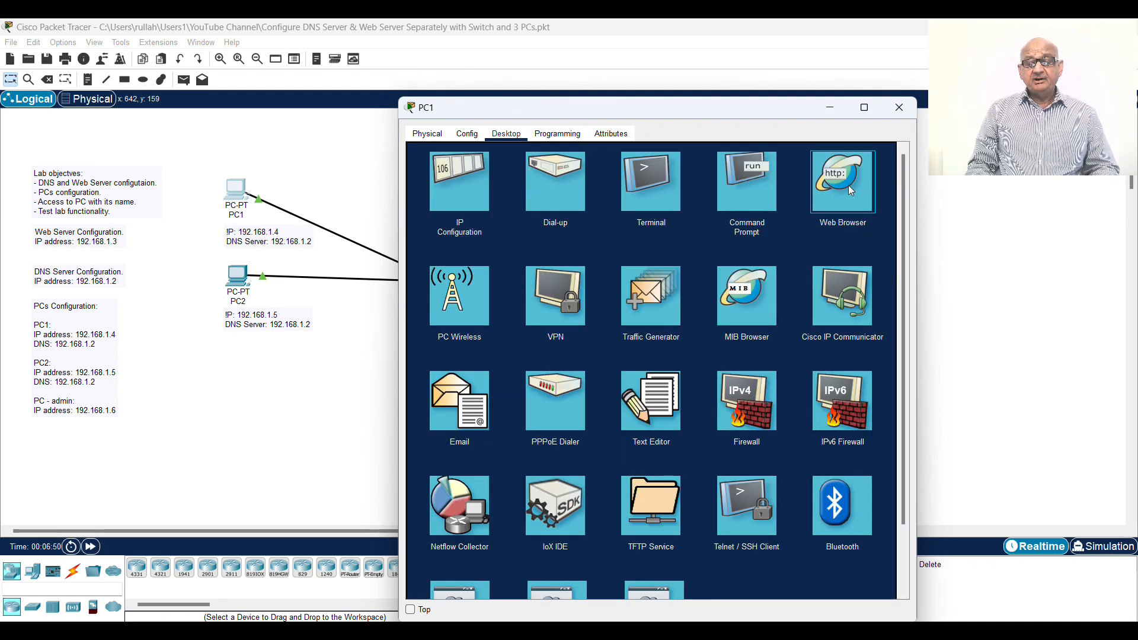
# - Load ittechtrends.com in PC1's web browser, check the page, and close PC1's device window
pyautogui.click(849, 186)
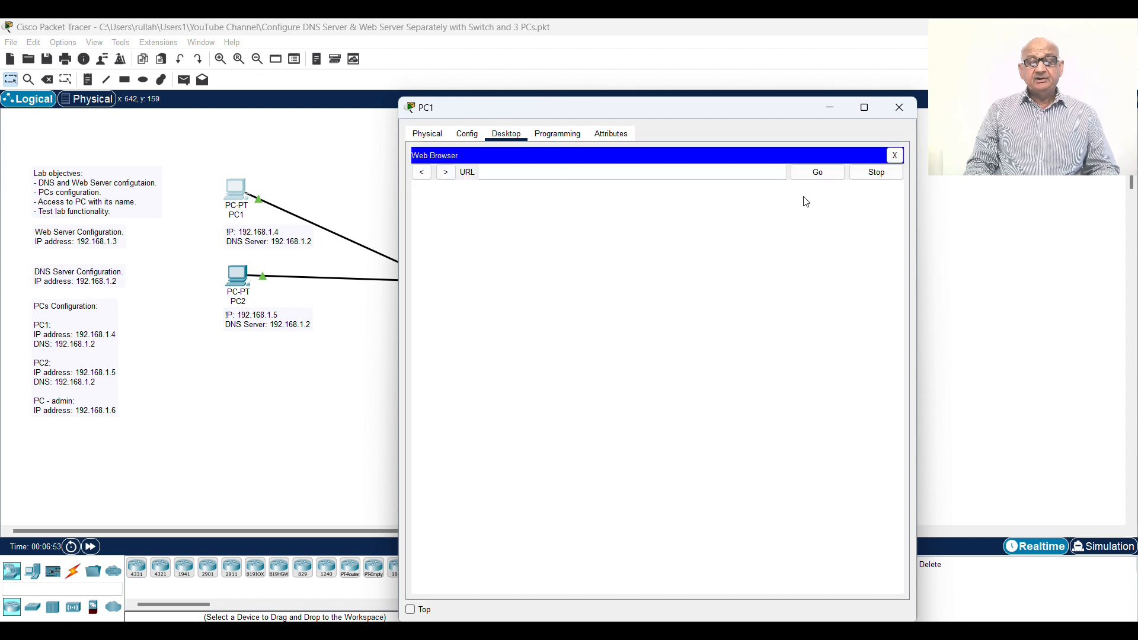
pyautogui.write('ittec')
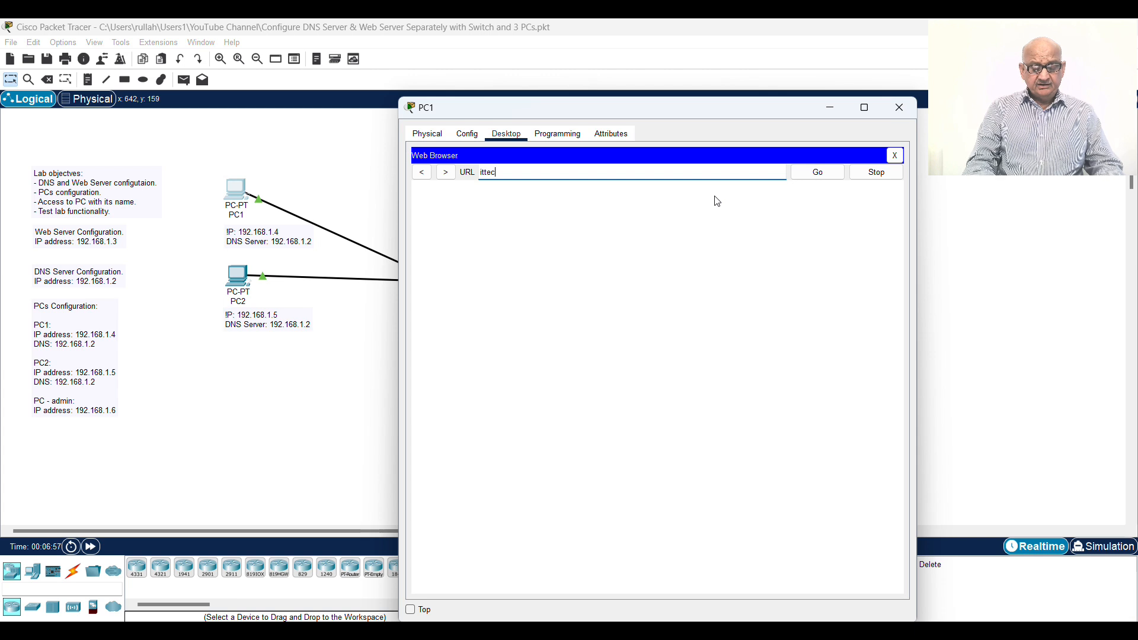
pyautogui.write('htrends.com')
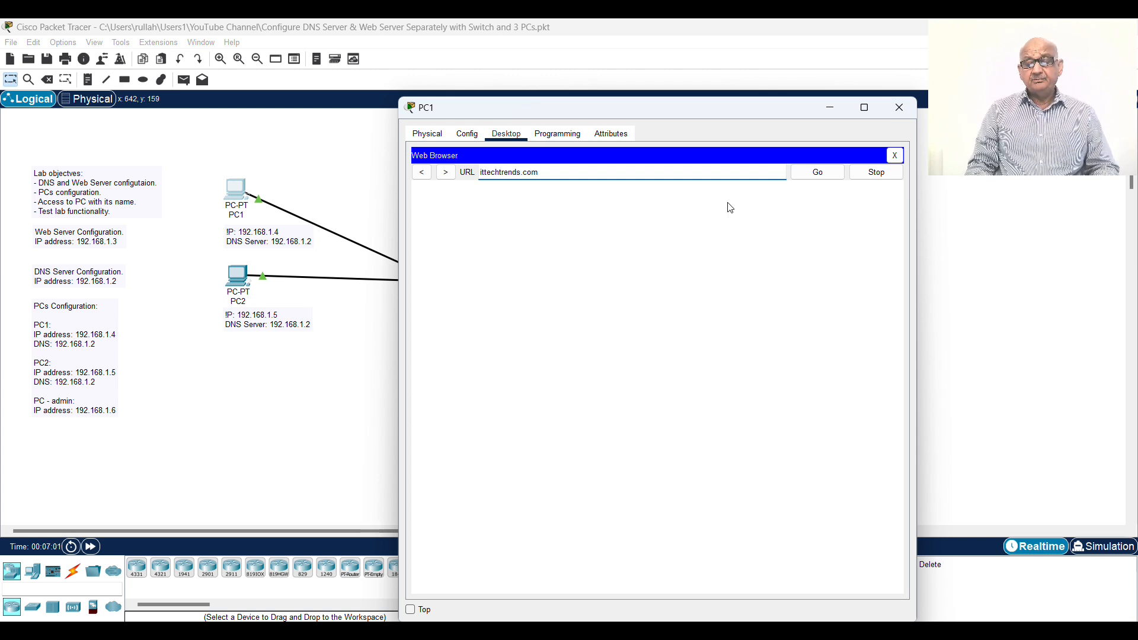
pyautogui.click(819, 174)
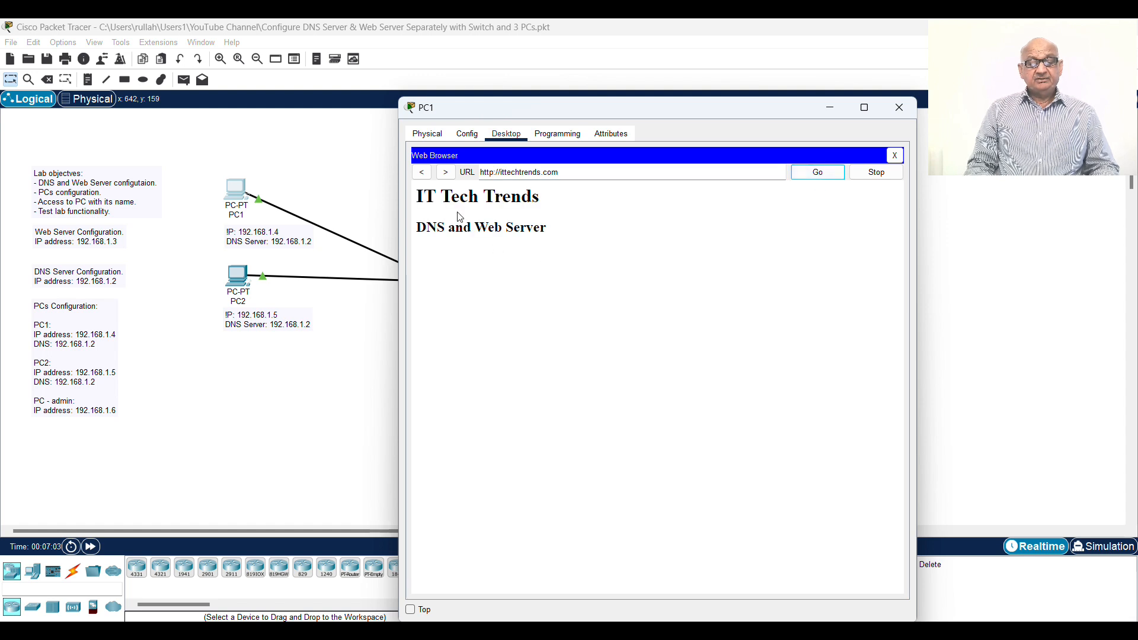
pyautogui.click(899, 108)
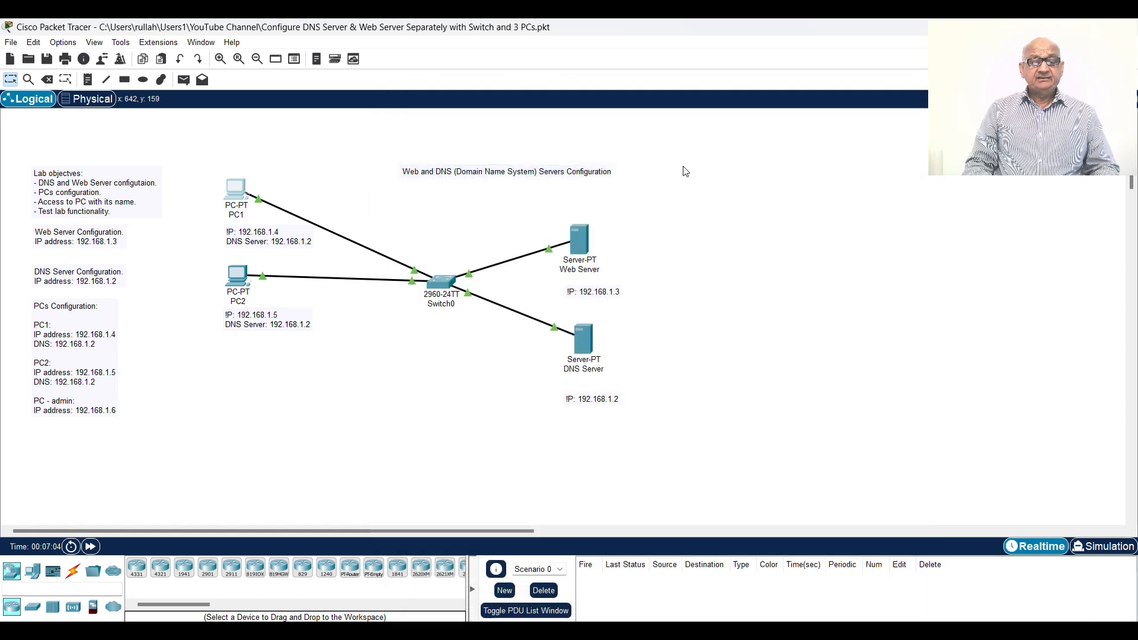
# - Set PC2's IPv4 DNS server to 192.168.1.2 using the copied address and close its IP configuration
pyautogui.click(237, 275)
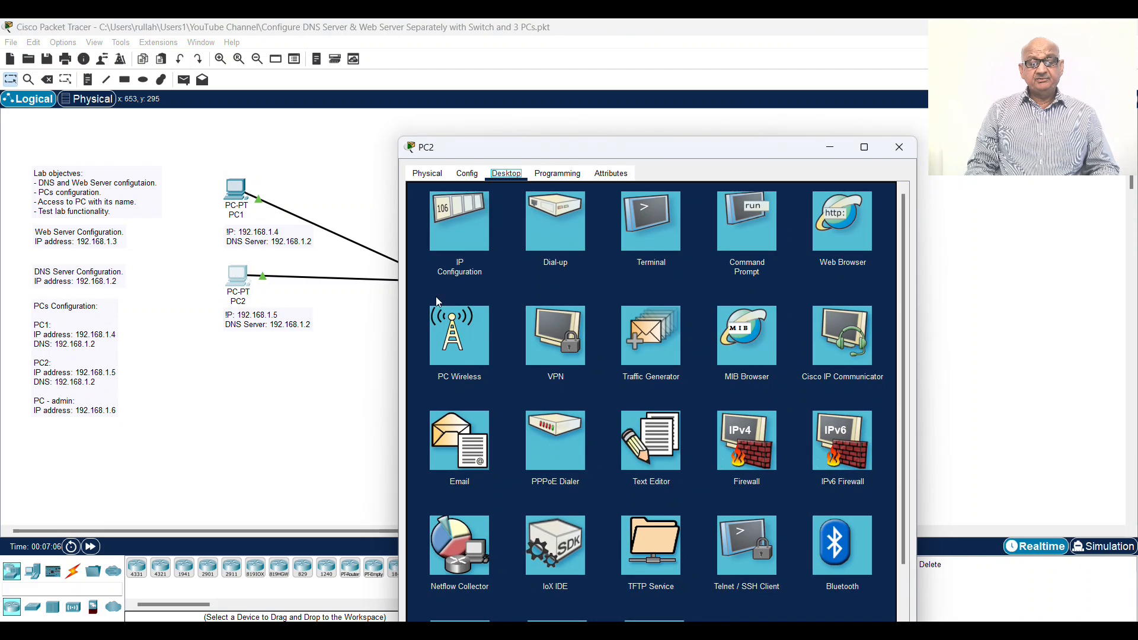
pyautogui.click(461, 211)
pyautogui.doubleClick(625, 315)
pyautogui.hotkey('ctrl', 'v')
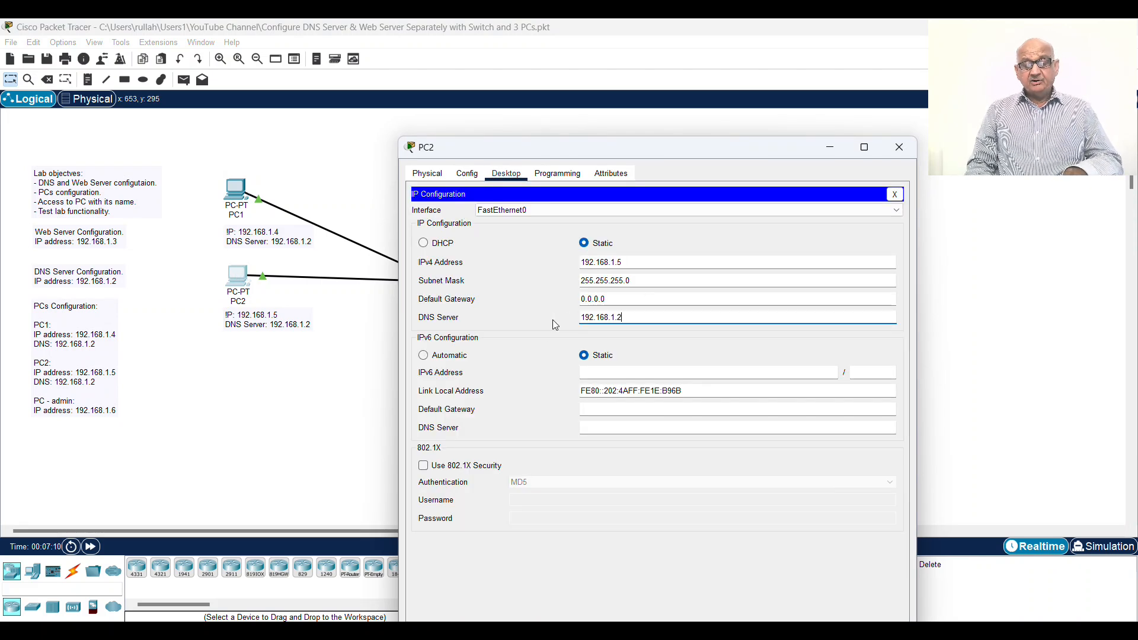
pyautogui.click(894, 195)
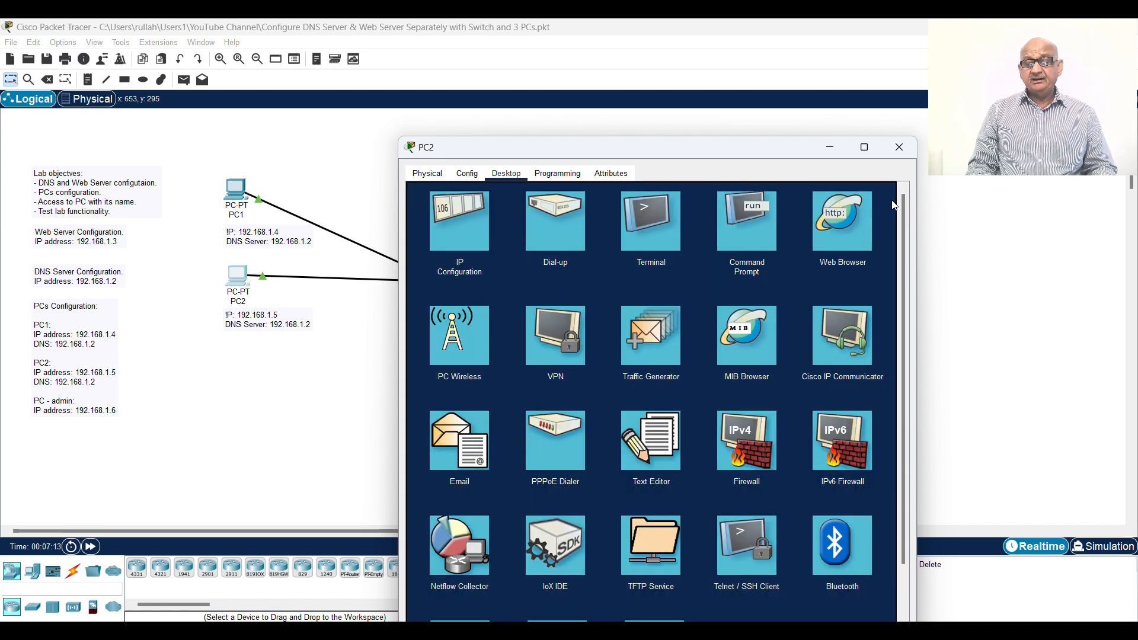
# - Load ittechtrends.com in PC2's web browser, check the page, and close PC2's device window
pyautogui.click(834, 231)
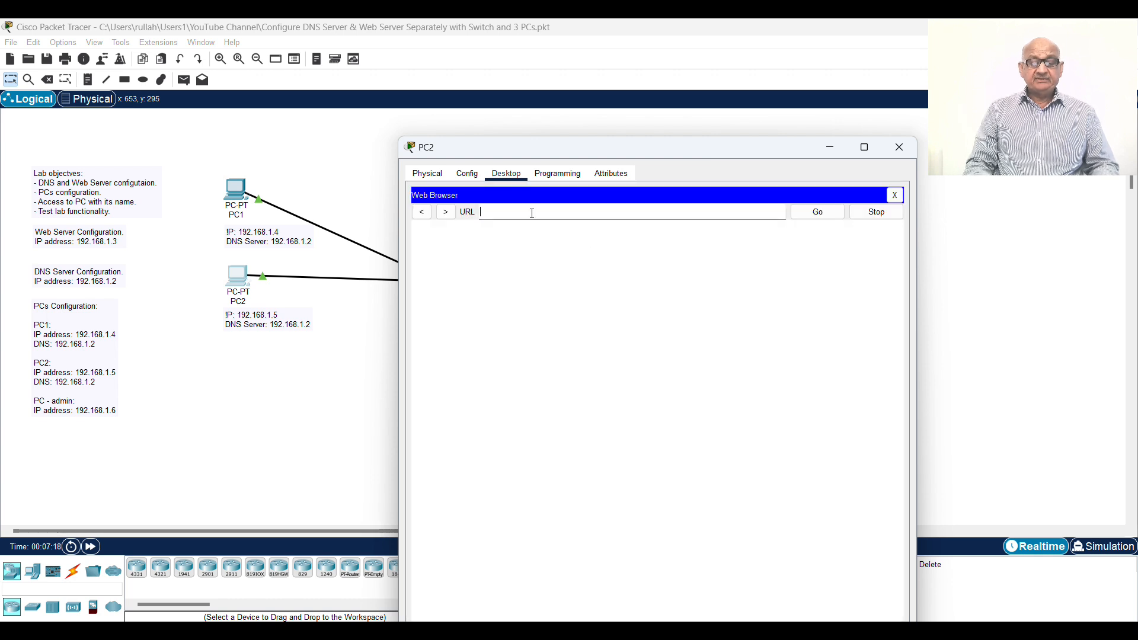
pyautogui.click(532, 214)
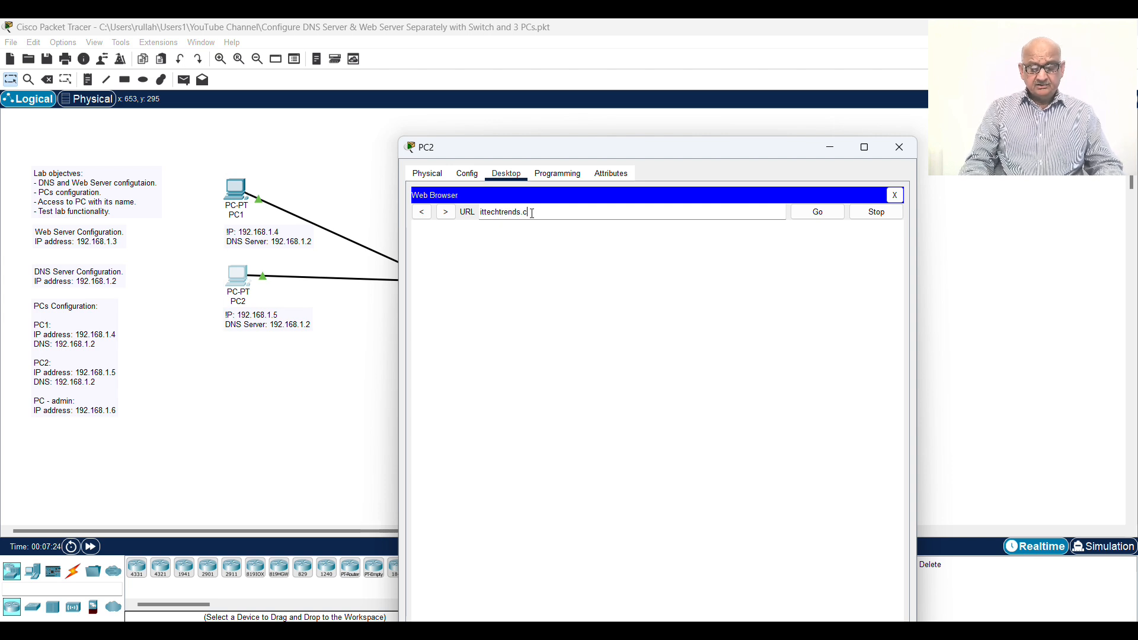
pyautogui.write('om')
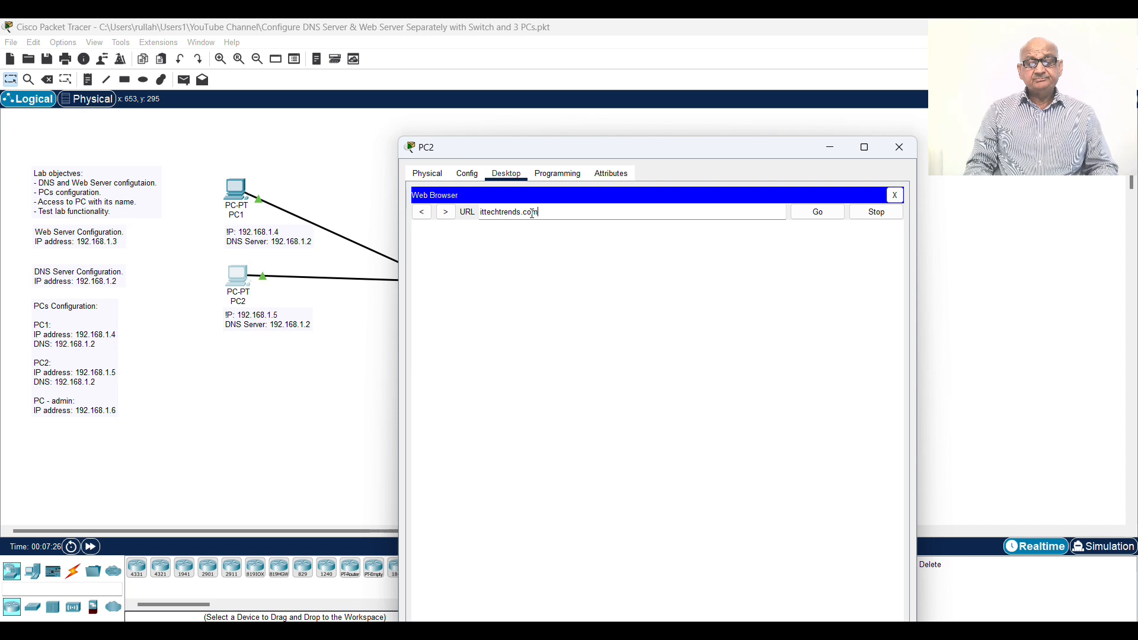
pyautogui.click(817, 212)
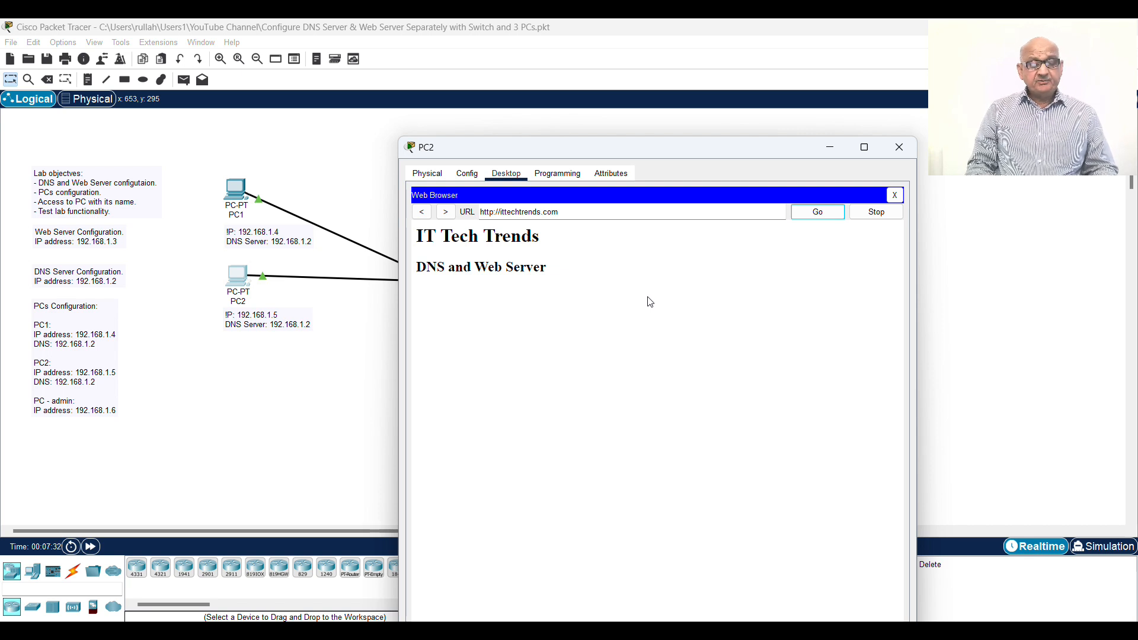
pyautogui.click(899, 154)
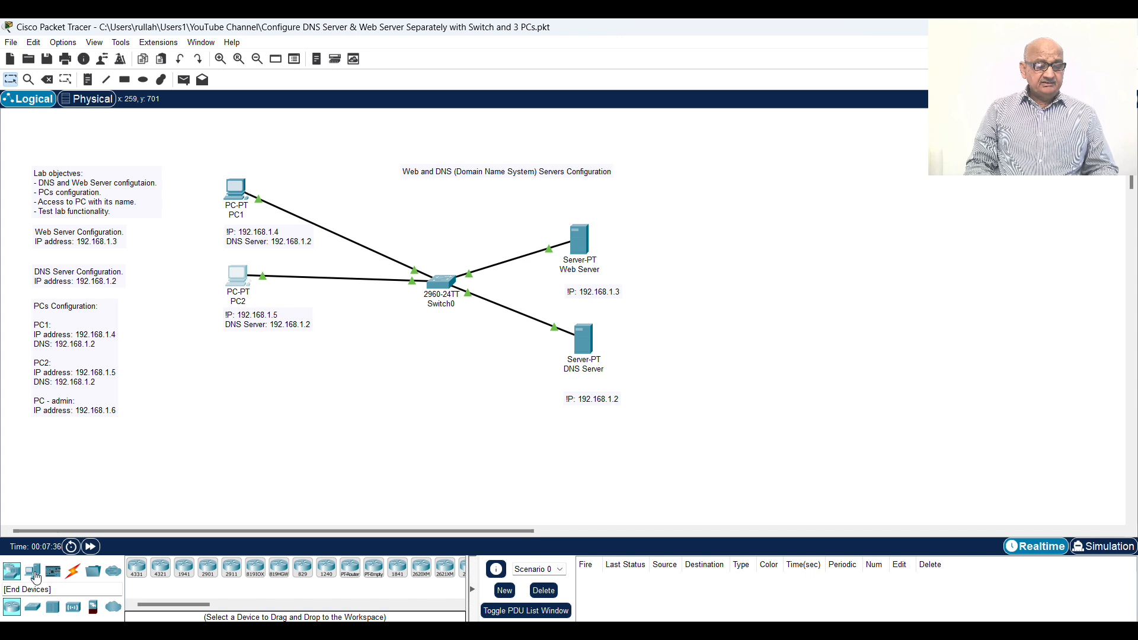
# - Add a third PC to the workspace below PC2 and align it roughly with the other PCs
pyautogui.click(32, 571)
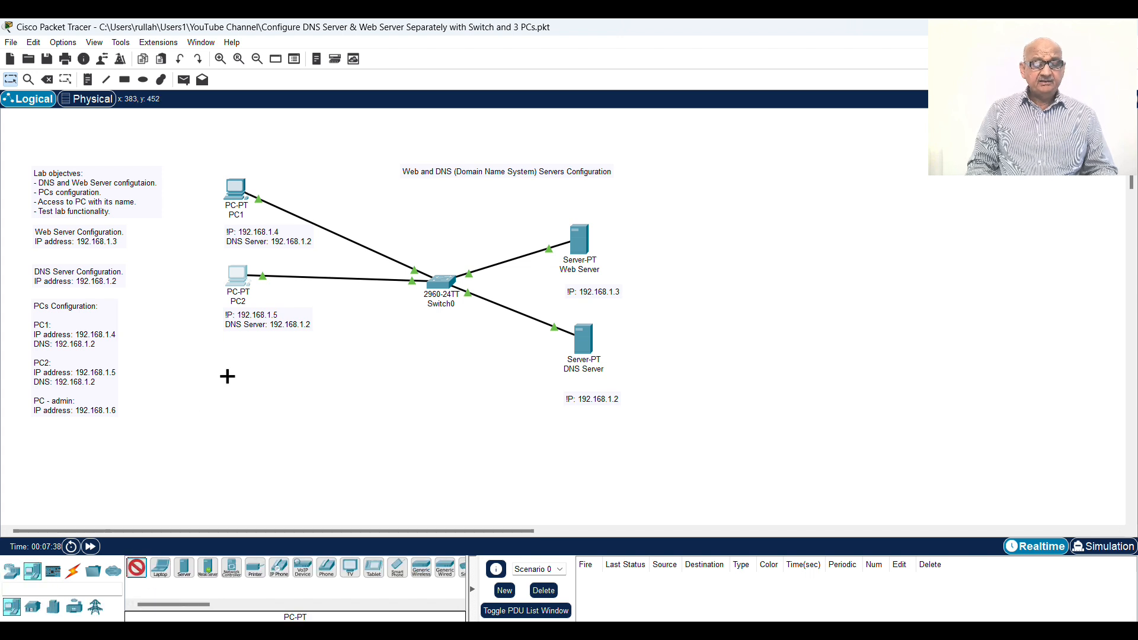
pyautogui.click(221, 362)
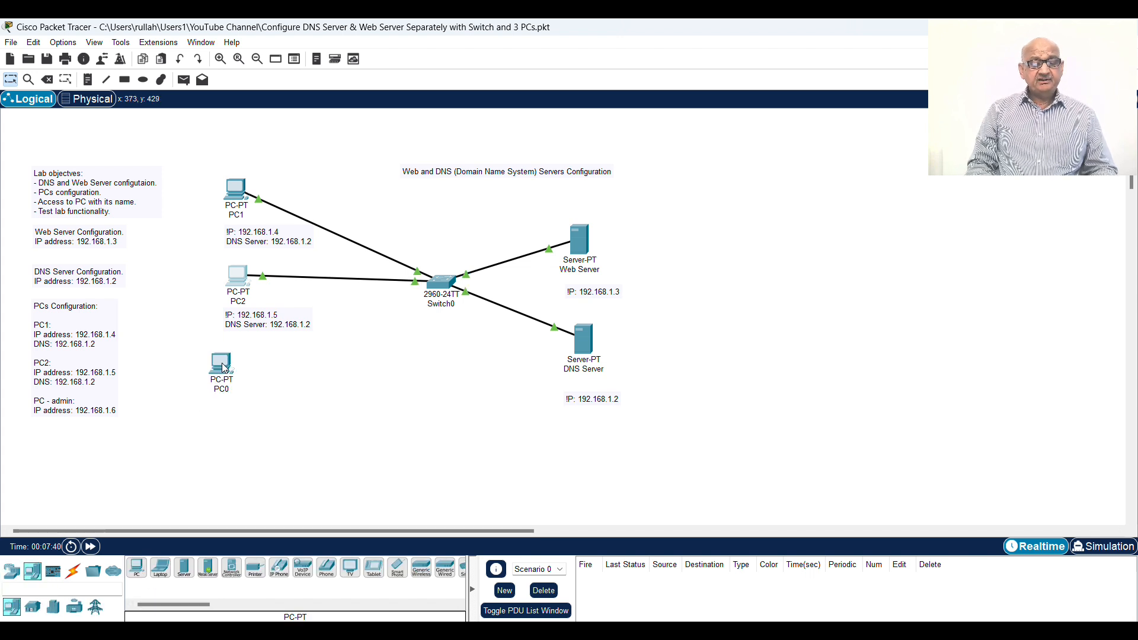
pyautogui.moveTo(223, 367); pyautogui.dragTo(233, 368)
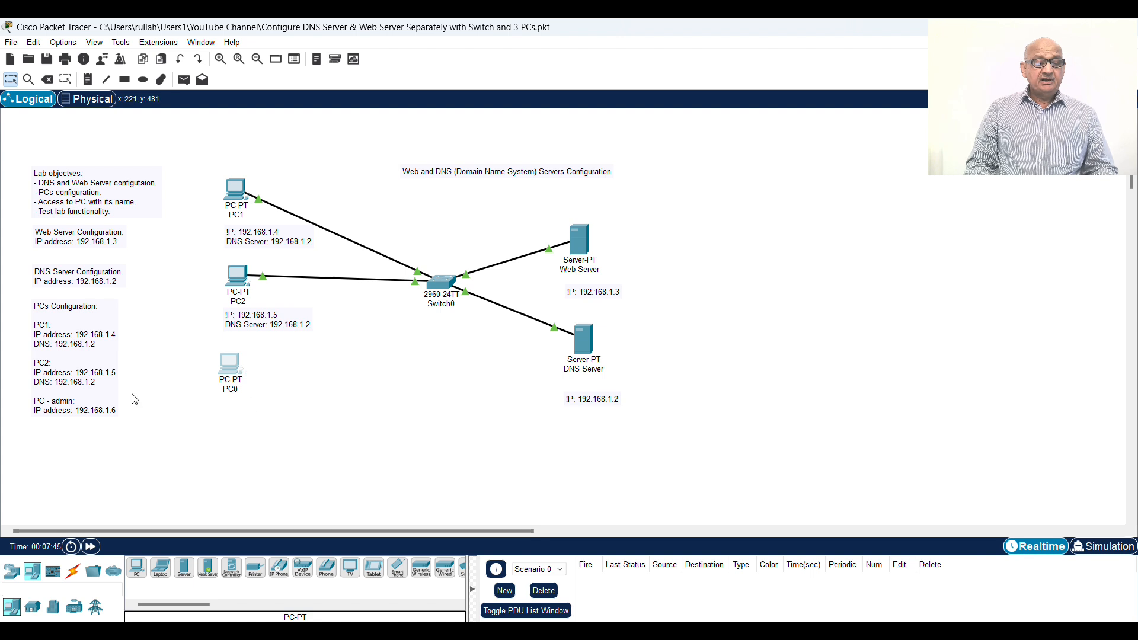
# - Place a note reading "IP address: 192.168.1.6" directly below the new PC
pyautogui.click(88, 79)
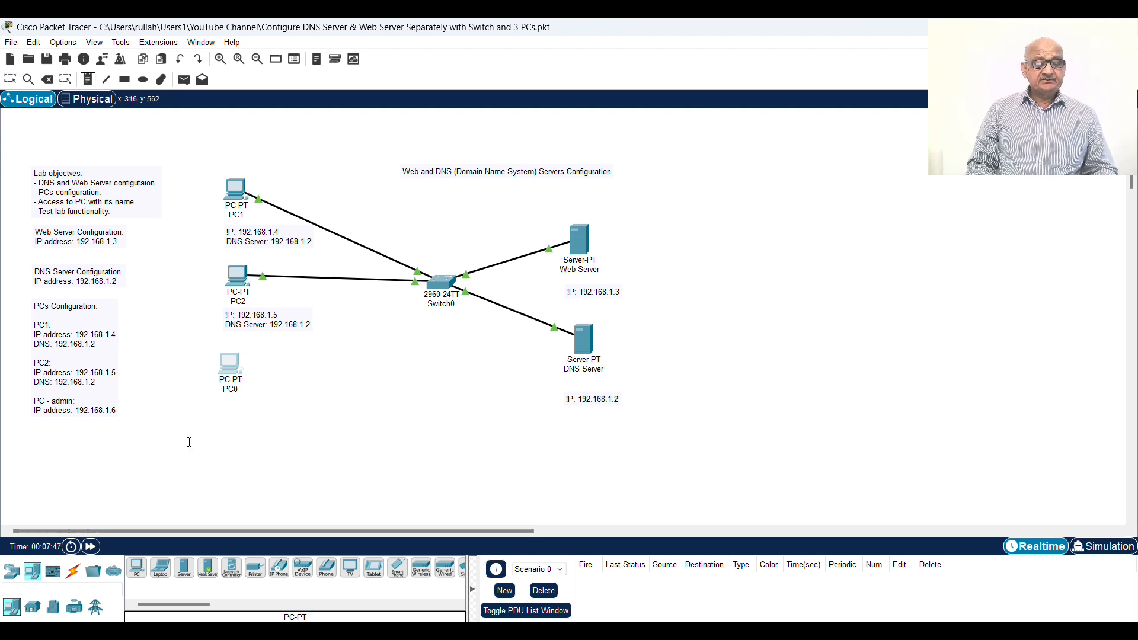
pyautogui.click(219, 400)
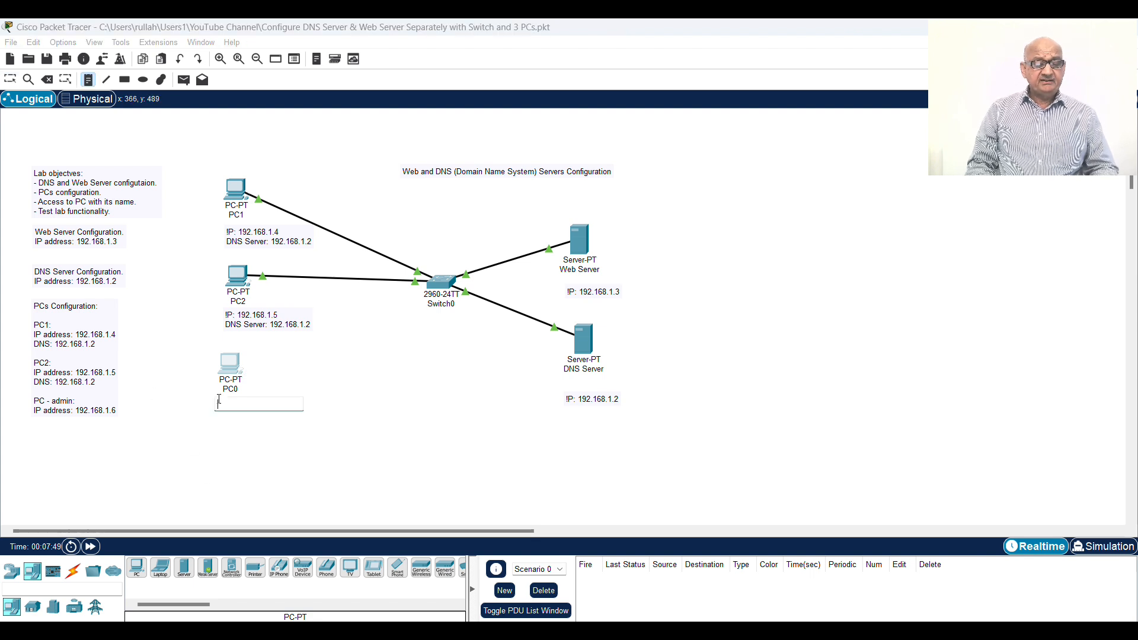
pyautogui.write('IP:')
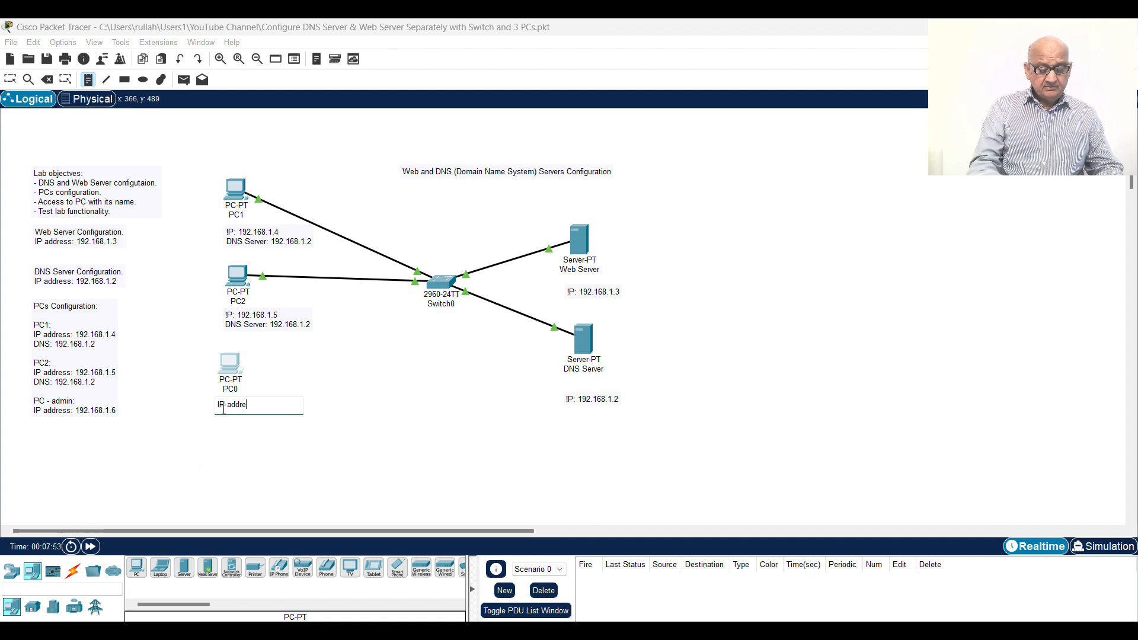
pyautogui.write('92.168.1.6')
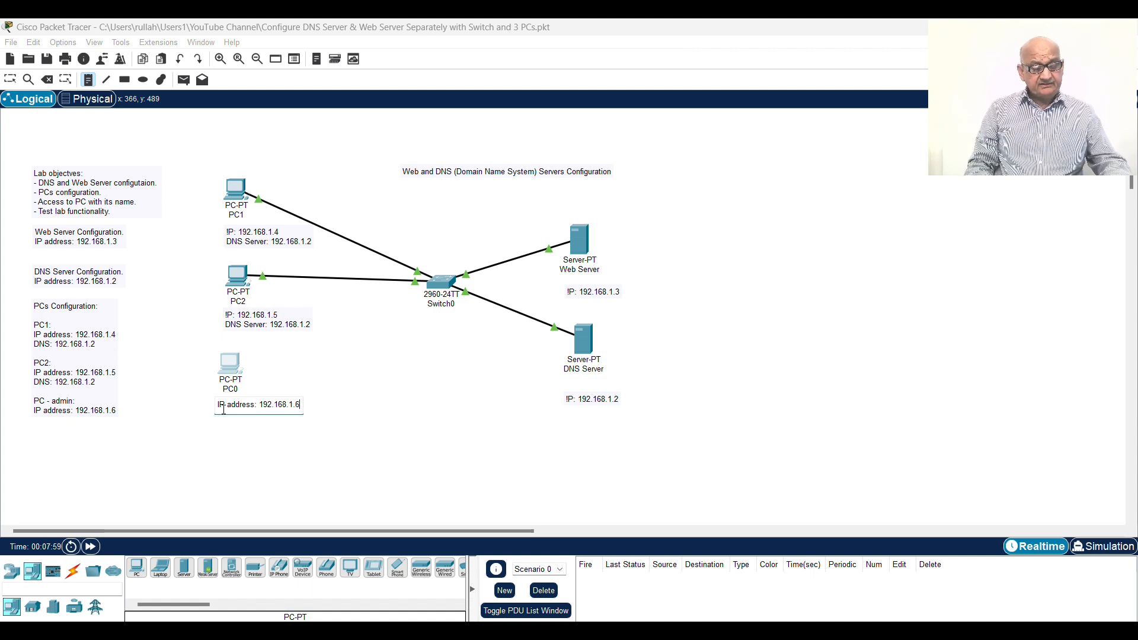
pyautogui.click(237, 467)
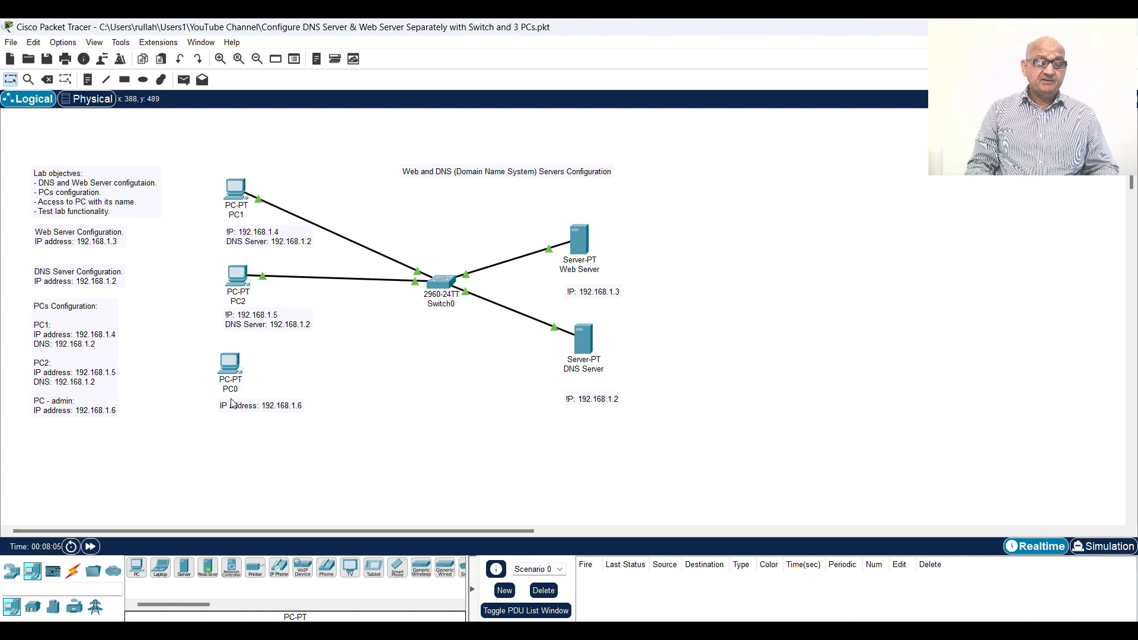
# - Change the new PC's display name to admin
pyautogui.click(230, 372)
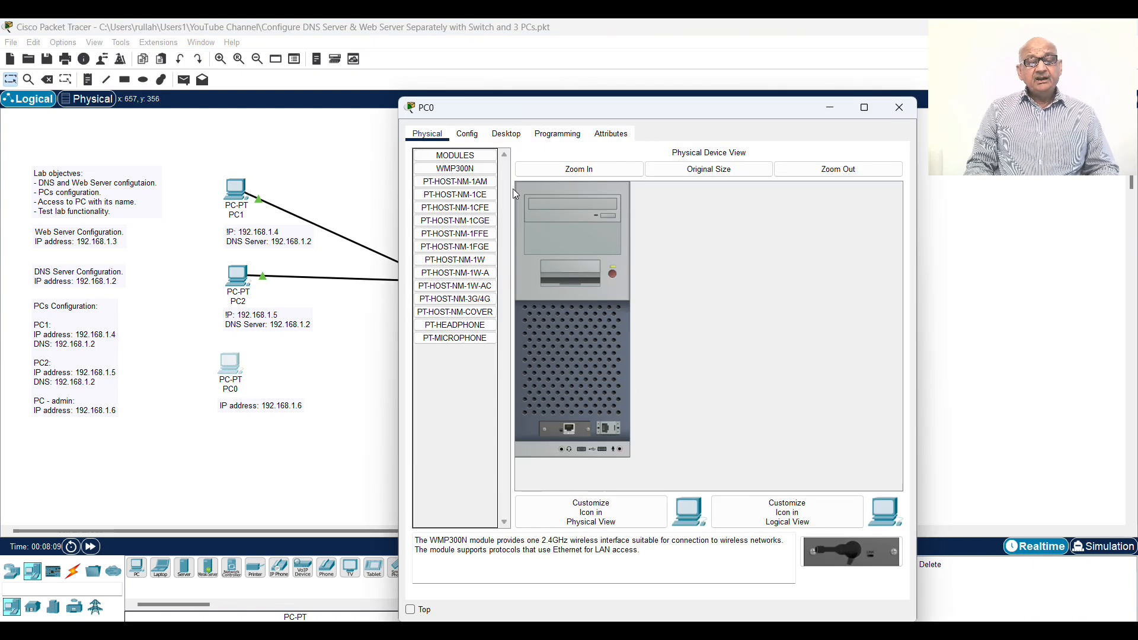
pyautogui.click(468, 133)
pyautogui.doubleClick(625, 191)
pyautogui.write('admin')
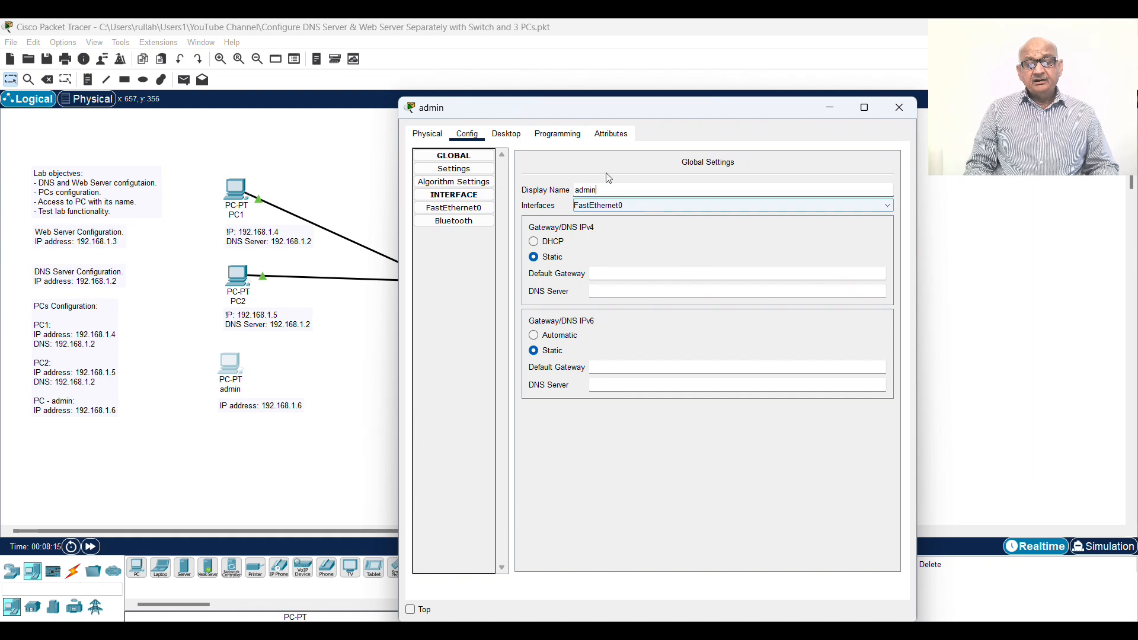
# - Give the admin PC the static IPv4 address 192.168.1.6 with subnet mask 255.255.255.0 and close its device window
pyautogui.click(509, 136)
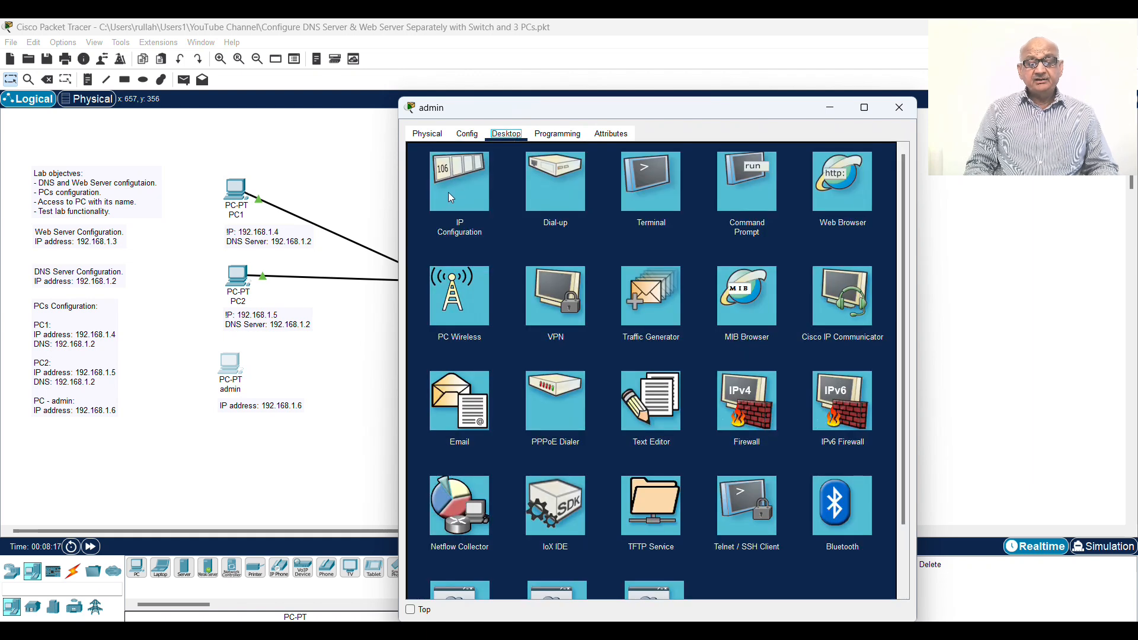
pyautogui.click(450, 192)
pyautogui.click(631, 218)
pyautogui.write('192.168.1.2')
pyautogui.press('BackSpace')
pyautogui.write('6')
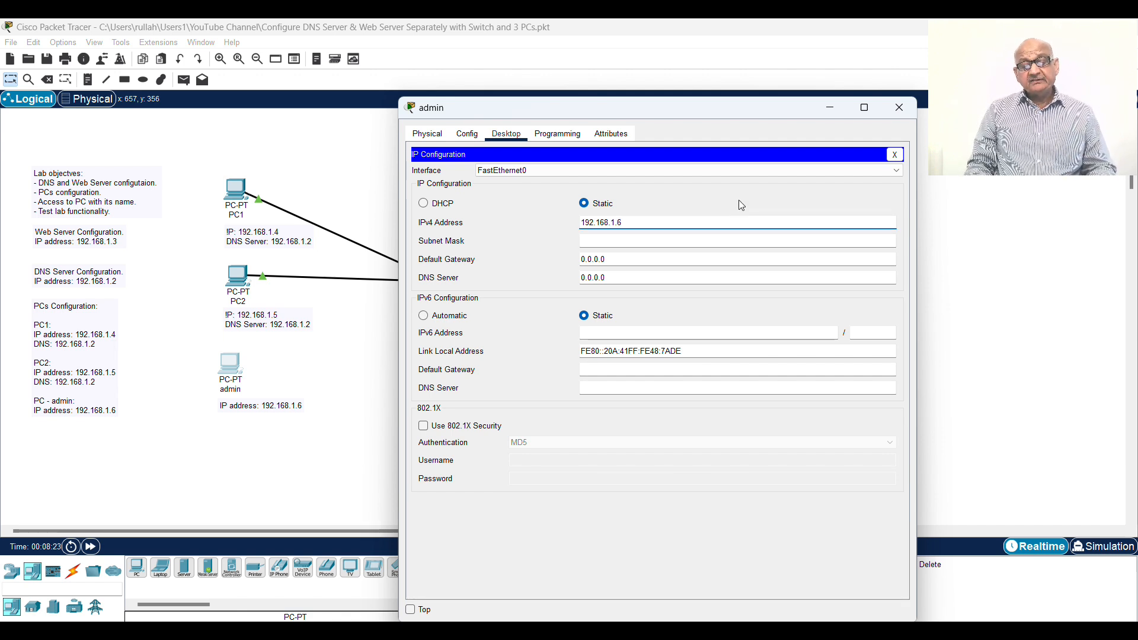
pyautogui.click(664, 241)
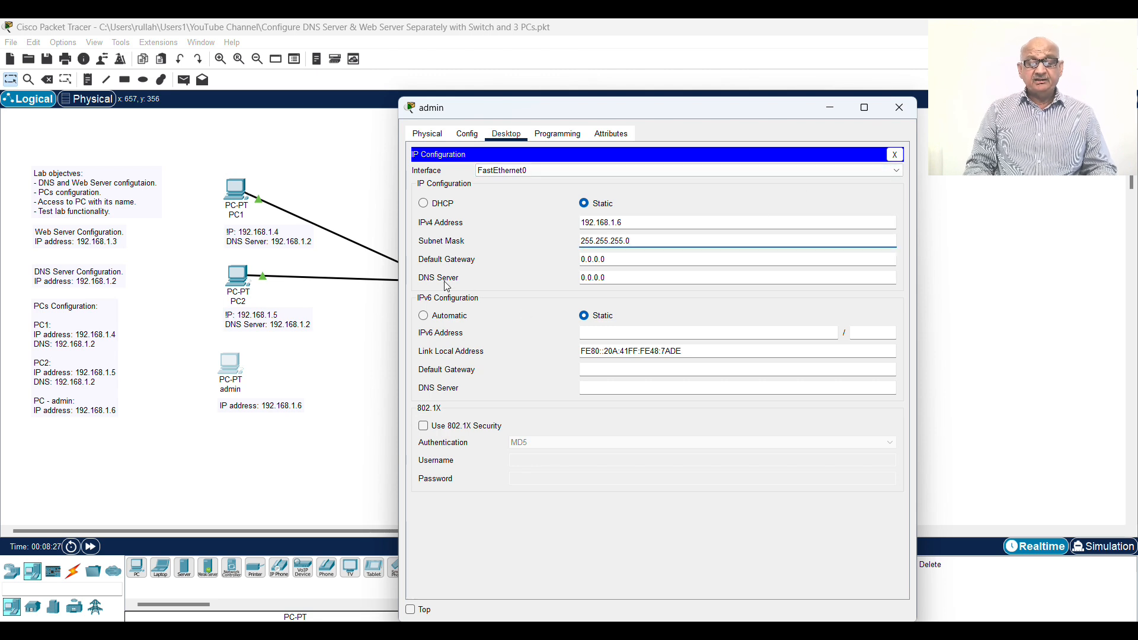
pyautogui.click(899, 107)
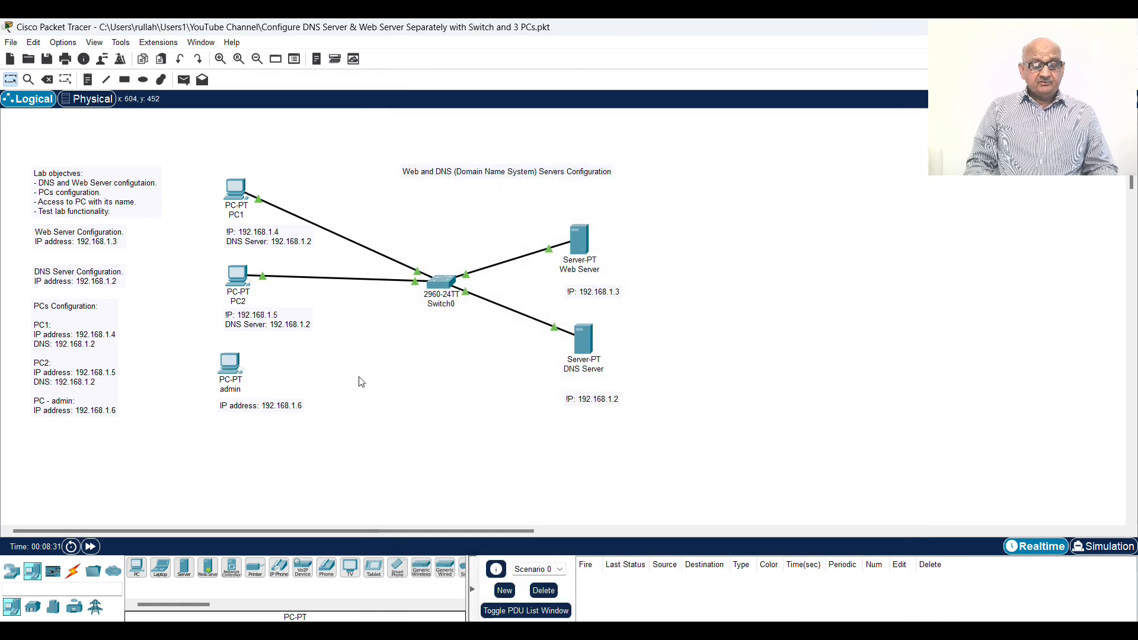
# - Connect the admin PC to Switch0 with a copper straight-through cable
pyautogui.click(80, 570)
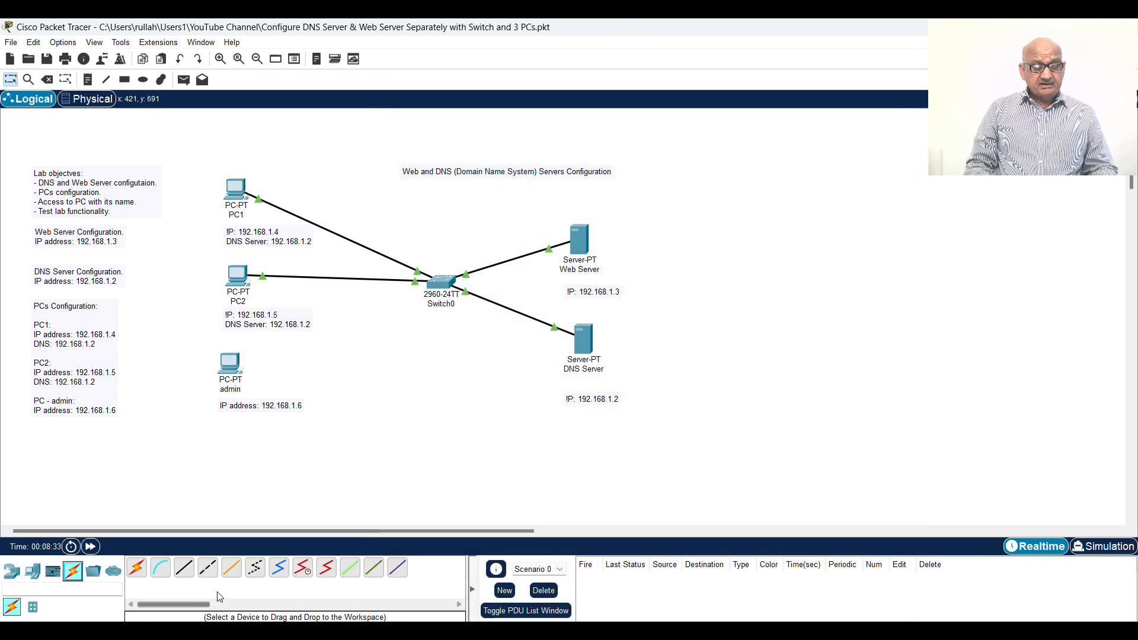
pyautogui.click(185, 567)
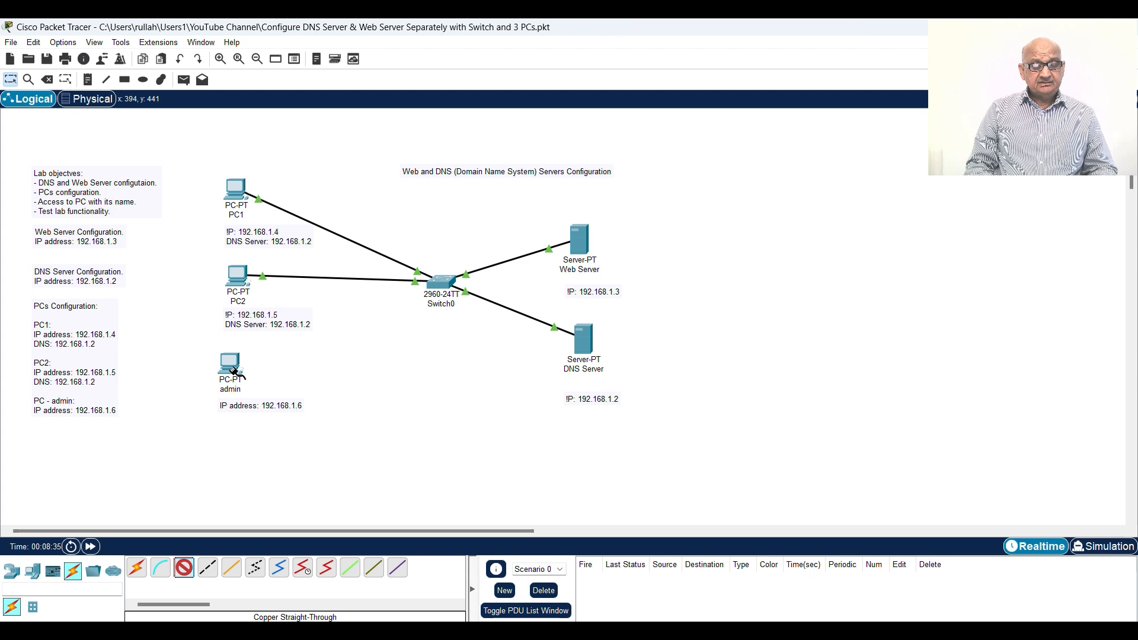
pyautogui.click(233, 366)
pyautogui.click(295, 418)
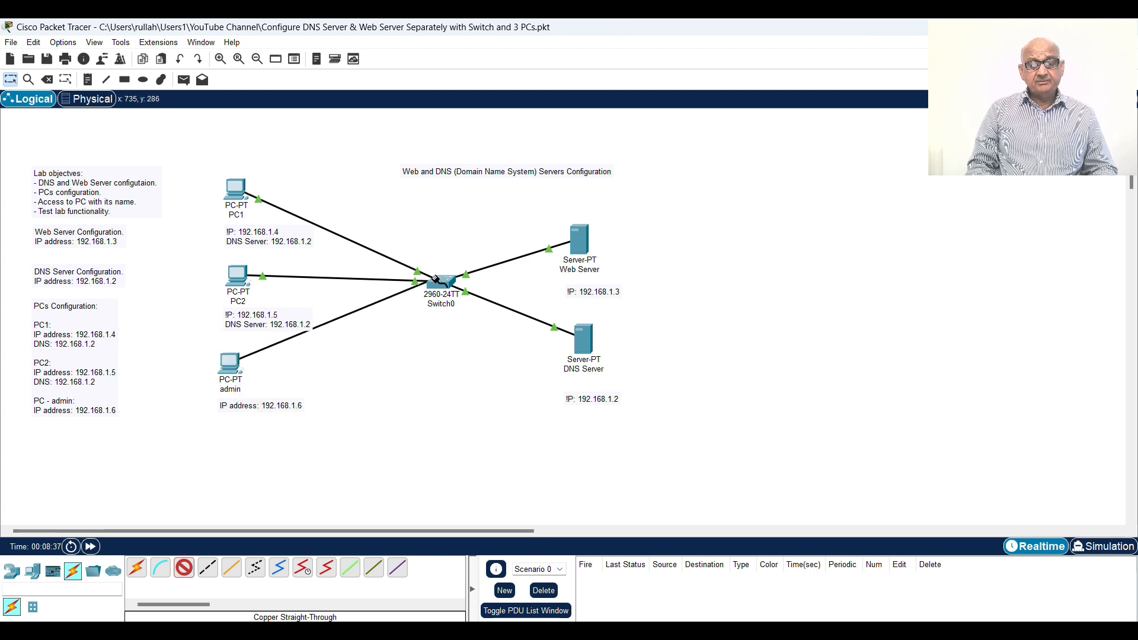
pyautogui.click(440, 283)
pyautogui.click(517, 307)
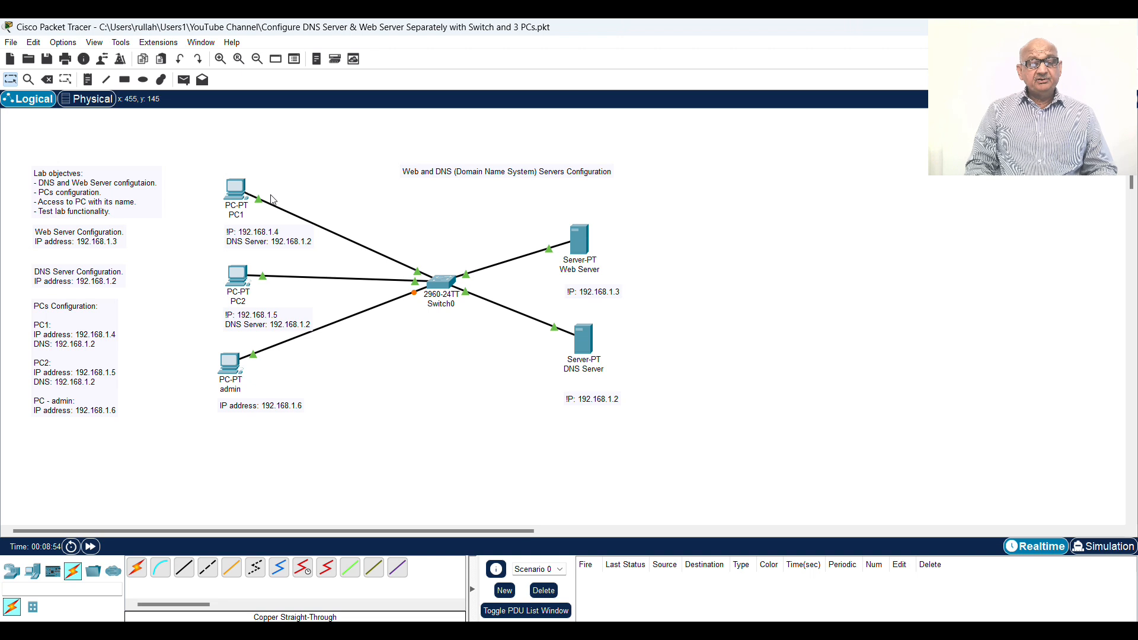
# - Run "ping admin" twice from PC1's Command Prompt to test name resolution, and close the PC1 window
pyautogui.click(236, 193)
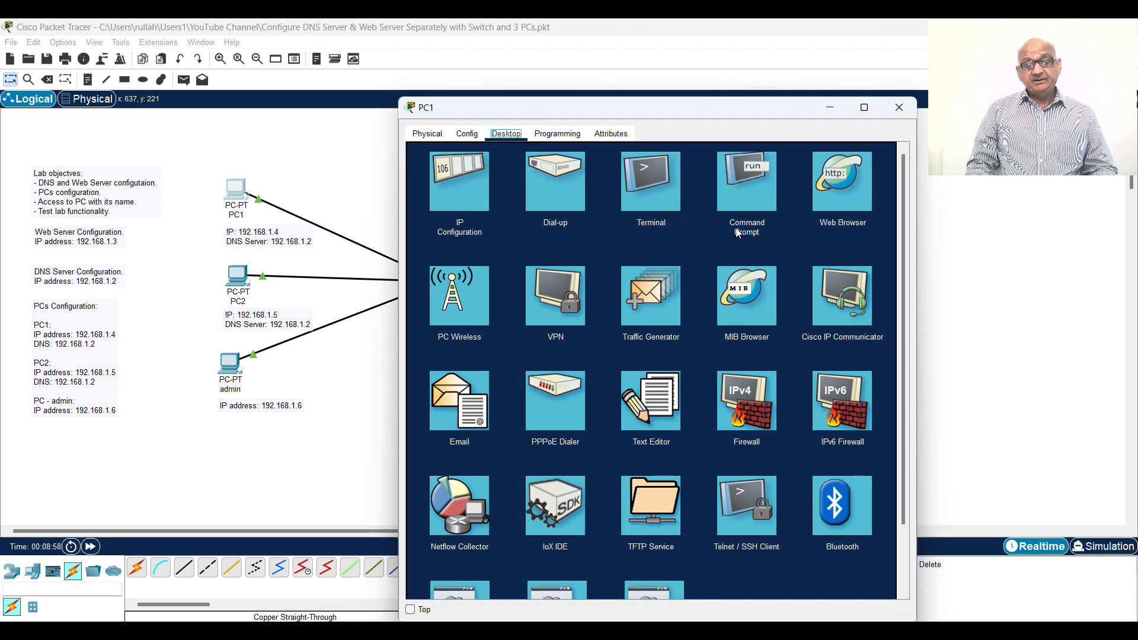
pyautogui.click(747, 191)
pyautogui.write('ping')
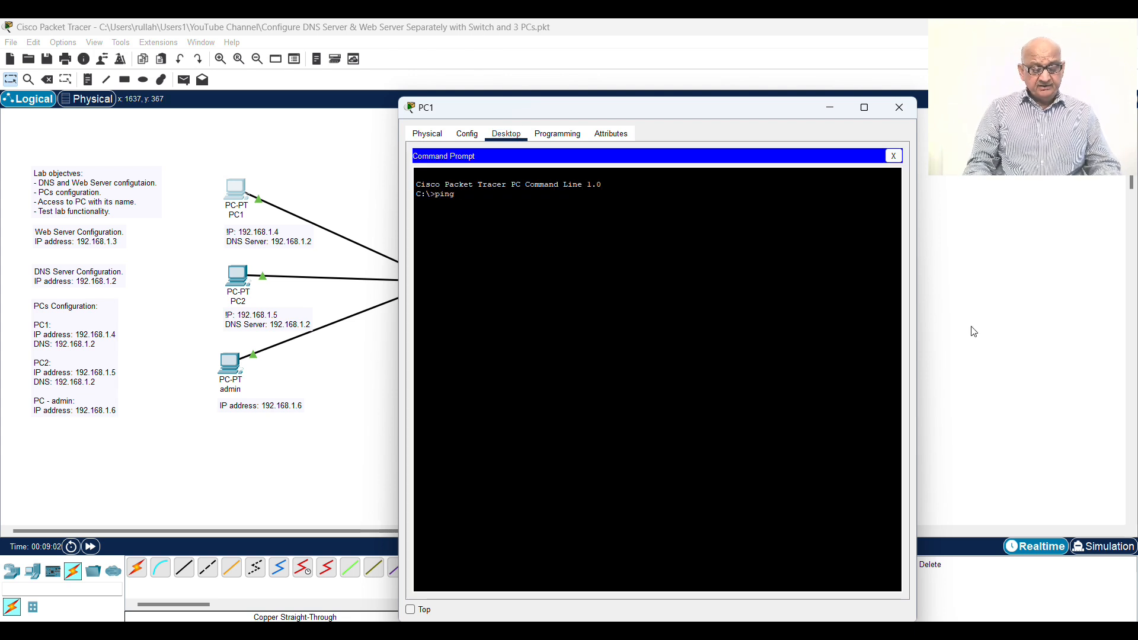
pyautogui.write(' admin')
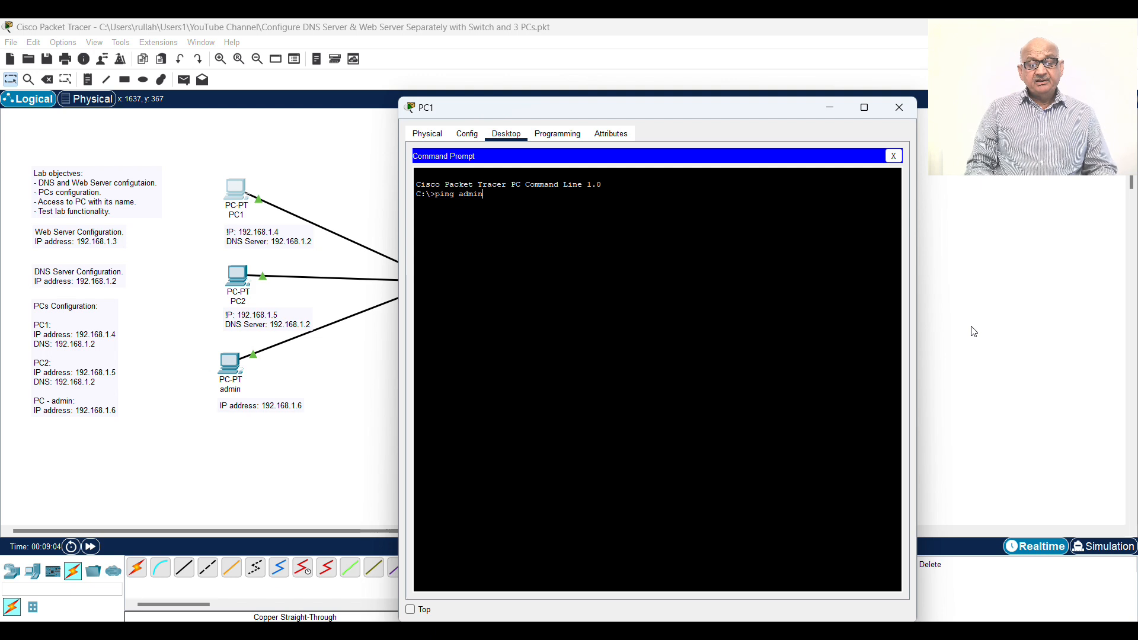
pyautogui.press('Return')
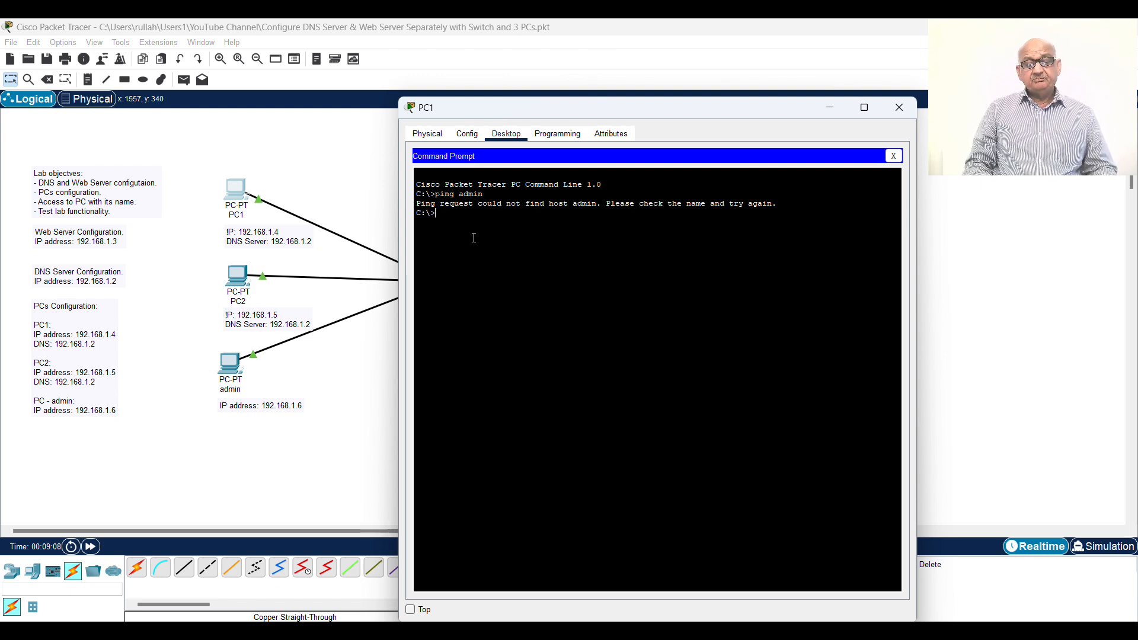
pyautogui.press('Up')
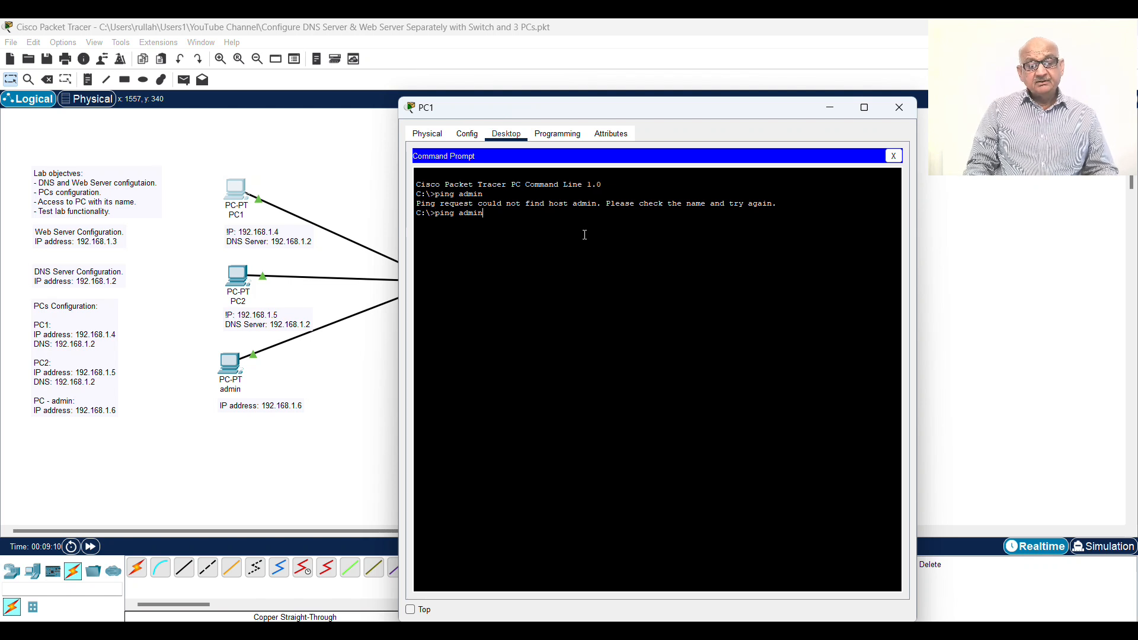
pyautogui.press('Return')
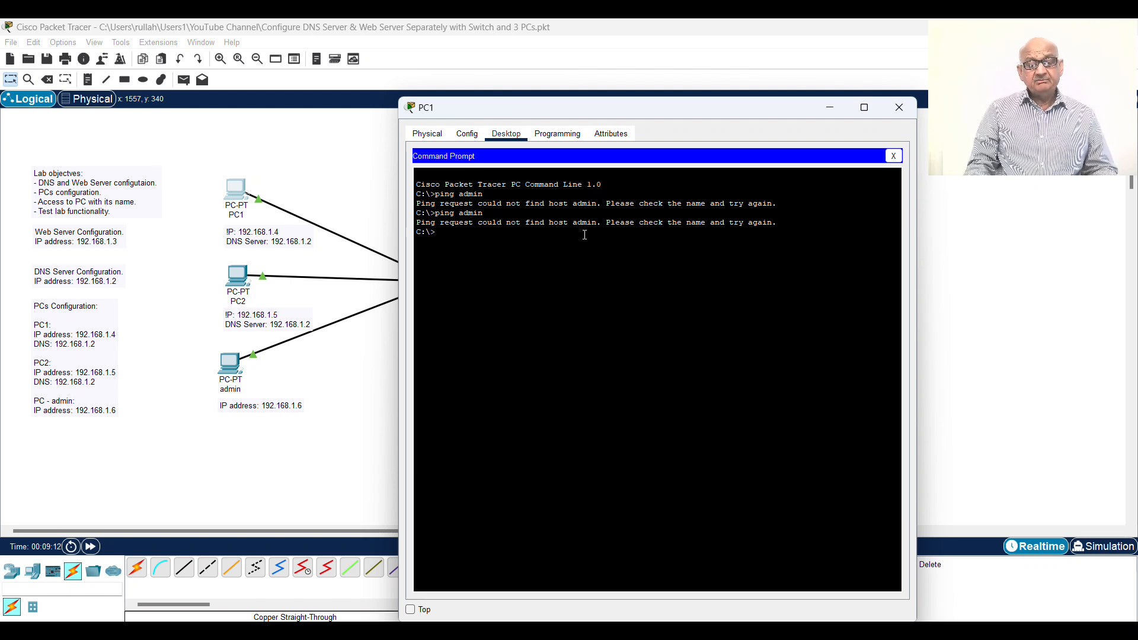
pyautogui.click(893, 155)
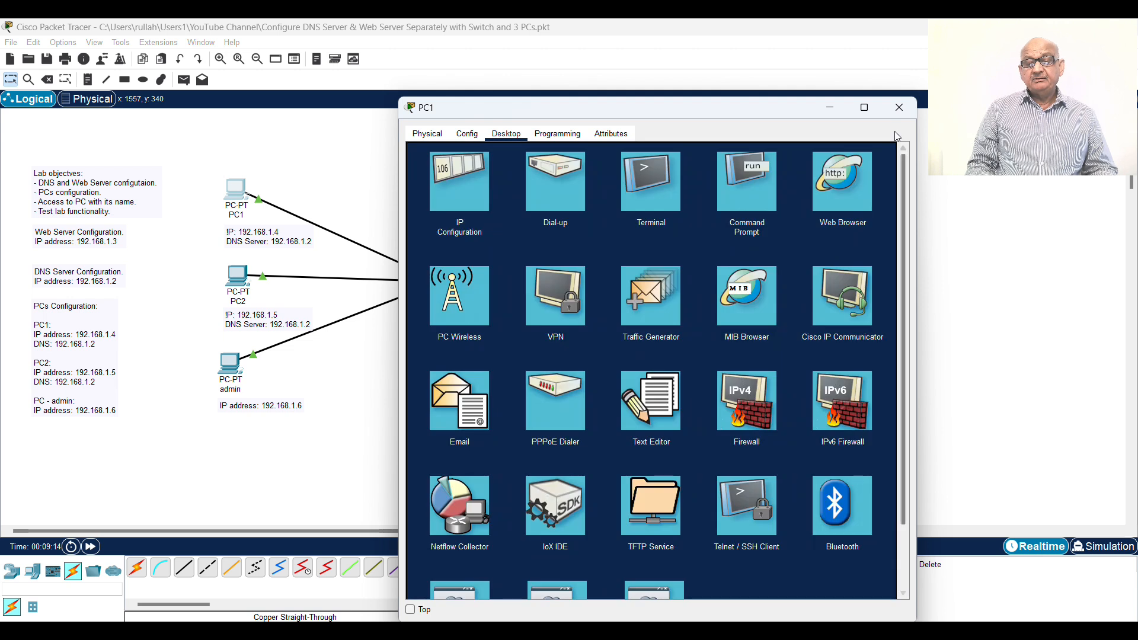
pyautogui.click(899, 107)
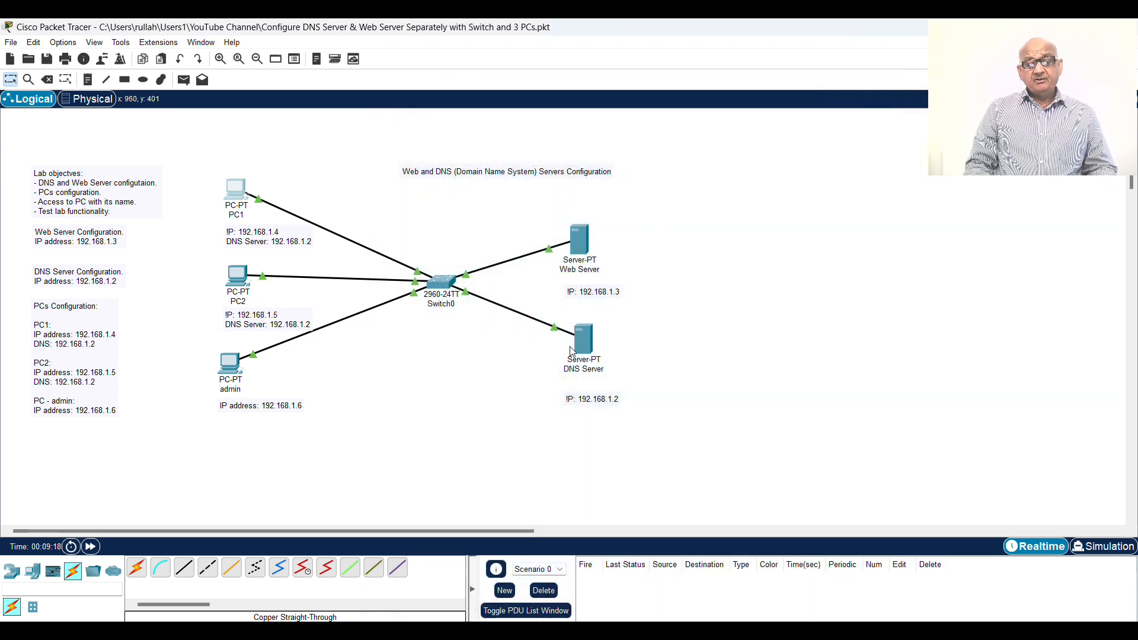
# - Add an A record on the DNS Server mapping the name admin to 192.168.1.6, and close the server window
pyautogui.click(585, 343)
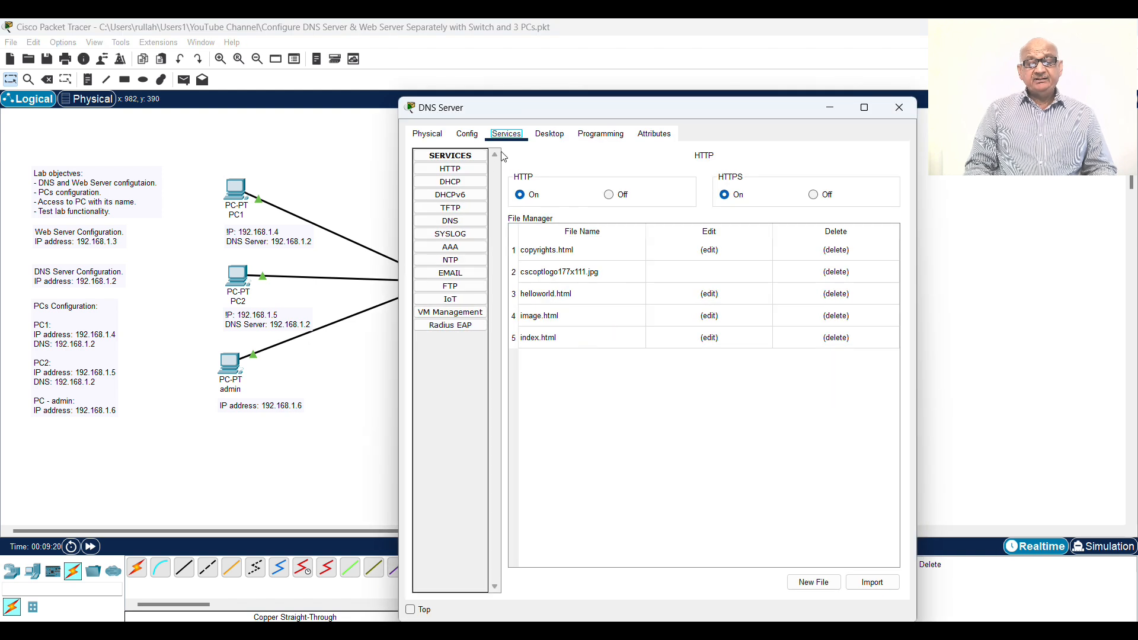
pyautogui.click(463, 222)
pyautogui.click(648, 213)
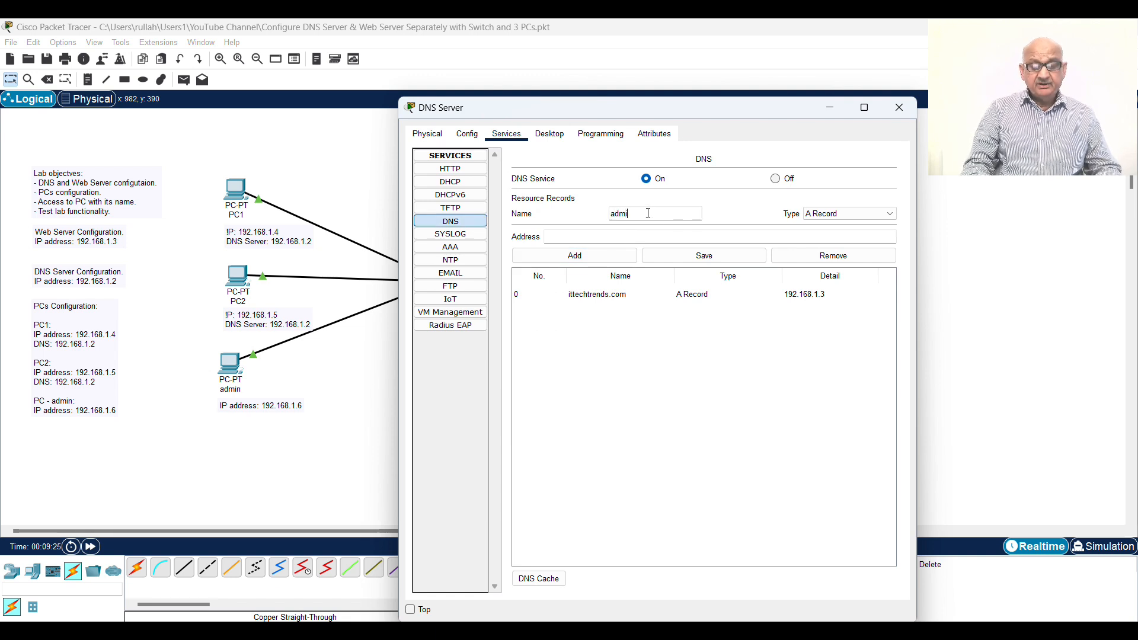
pyautogui.click(587, 236)
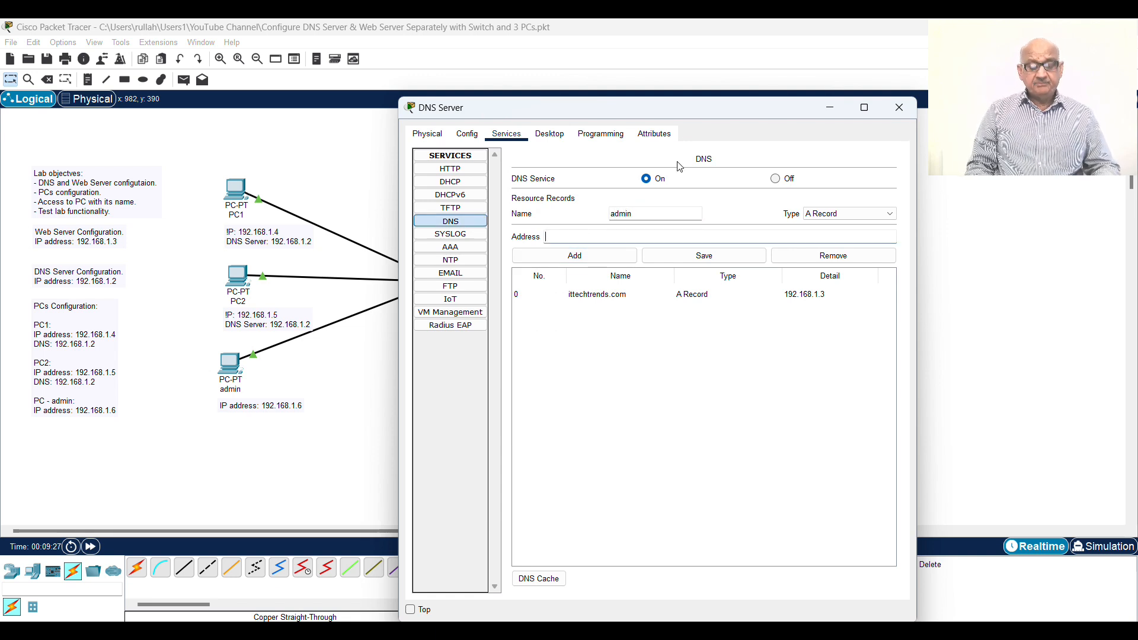
pyautogui.write('192.168.1.6')
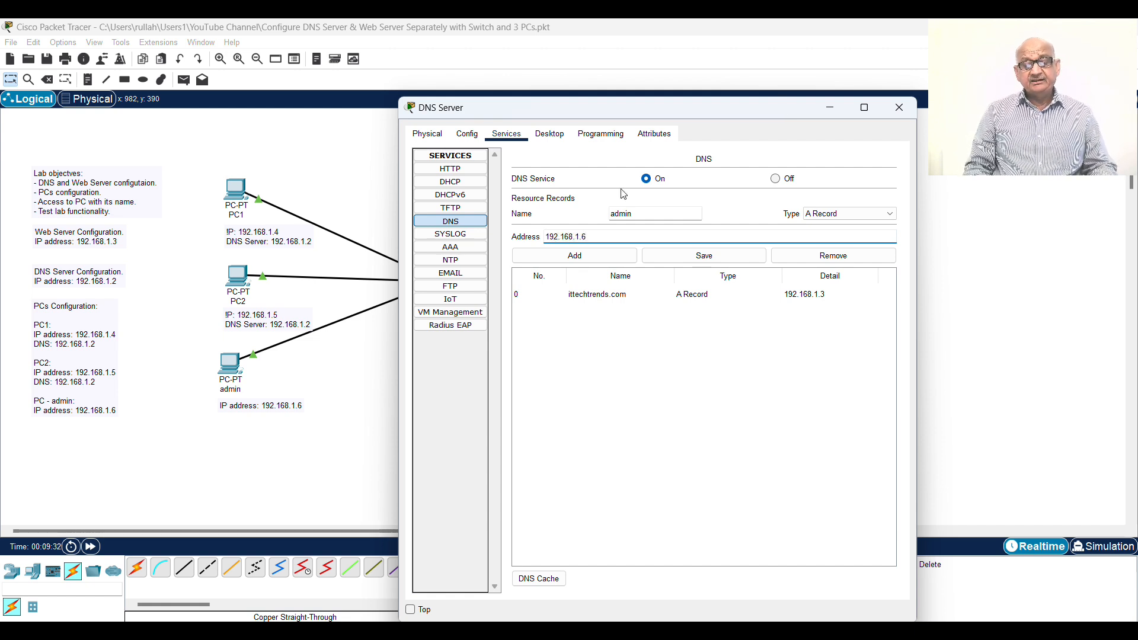
pyautogui.click(571, 255)
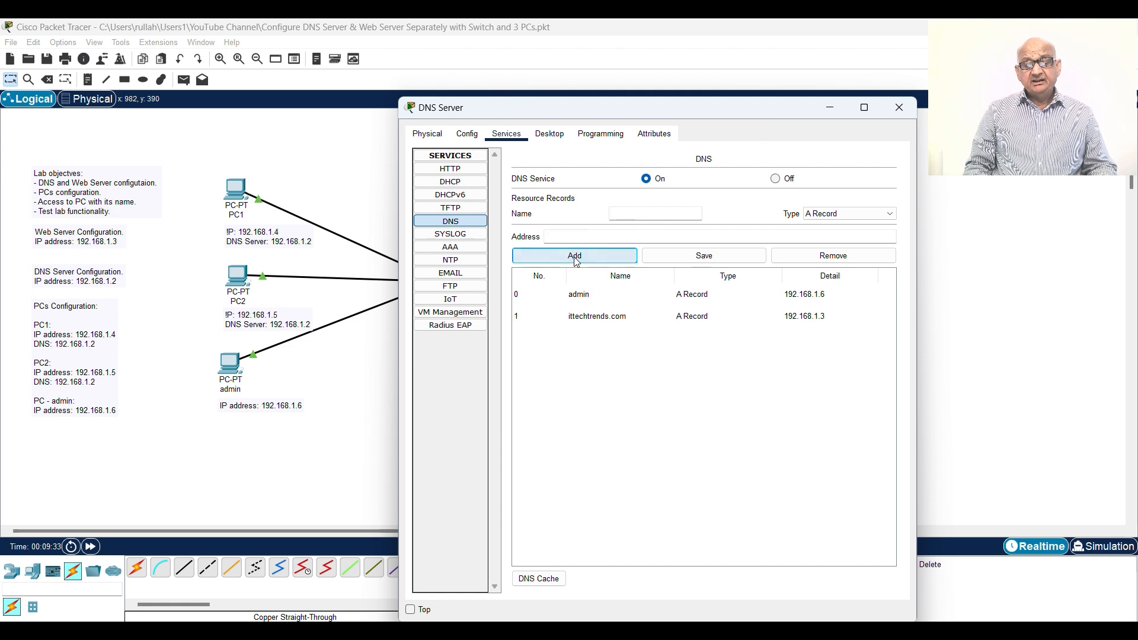
pyautogui.click(605, 295)
pyautogui.click(899, 107)
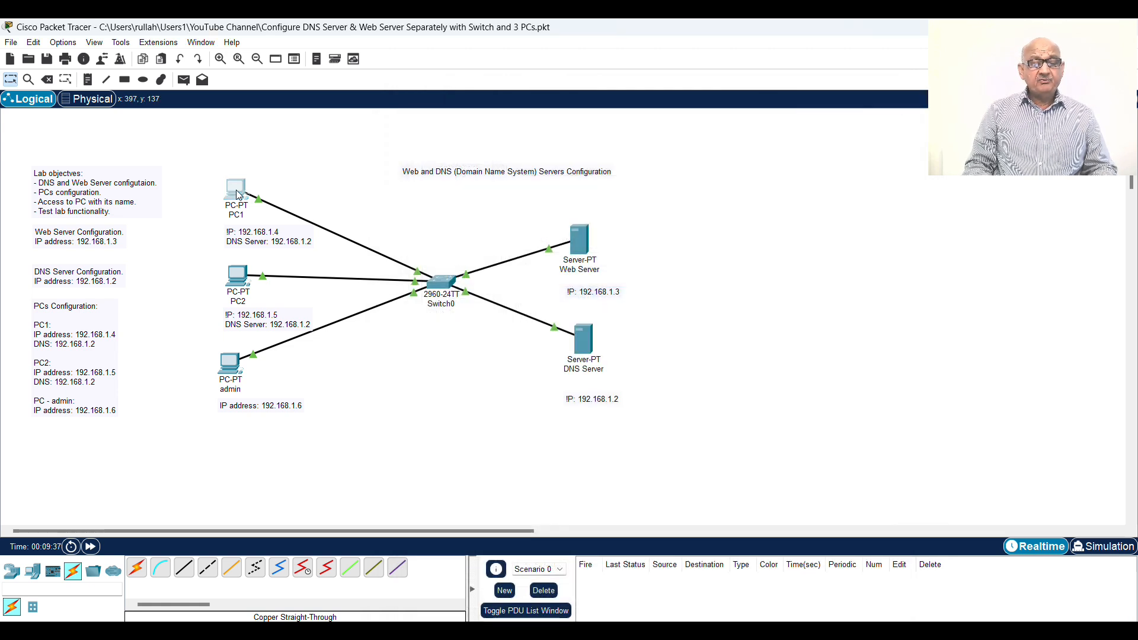
# - Repeat "ping admin" from PC1's Command Prompt, examine the packet statistics, and close the device window
pyautogui.click(238, 194)
pyautogui.click(758, 201)
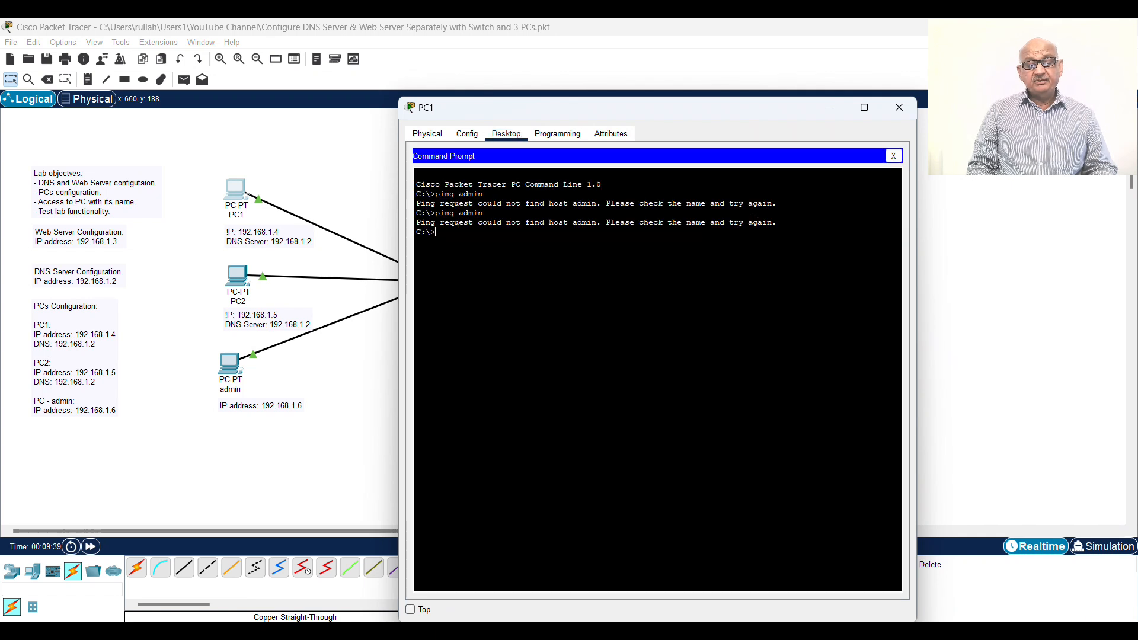
pyautogui.press('Up')
pyautogui.press('Return')
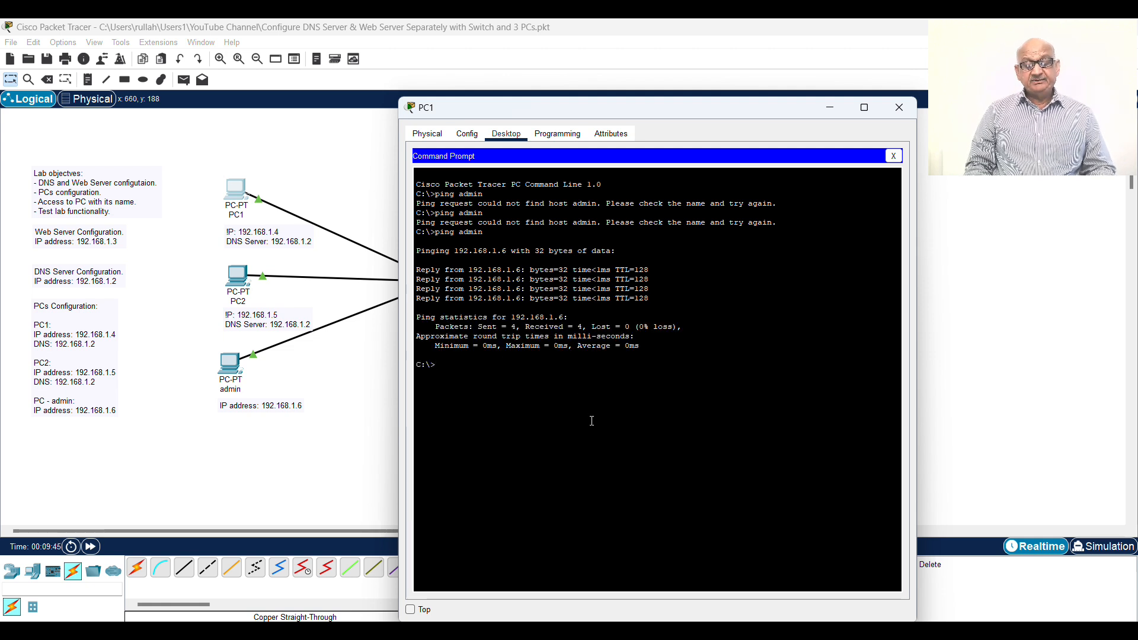
pyautogui.moveTo(436, 323); pyautogui.dragTo(683, 328)
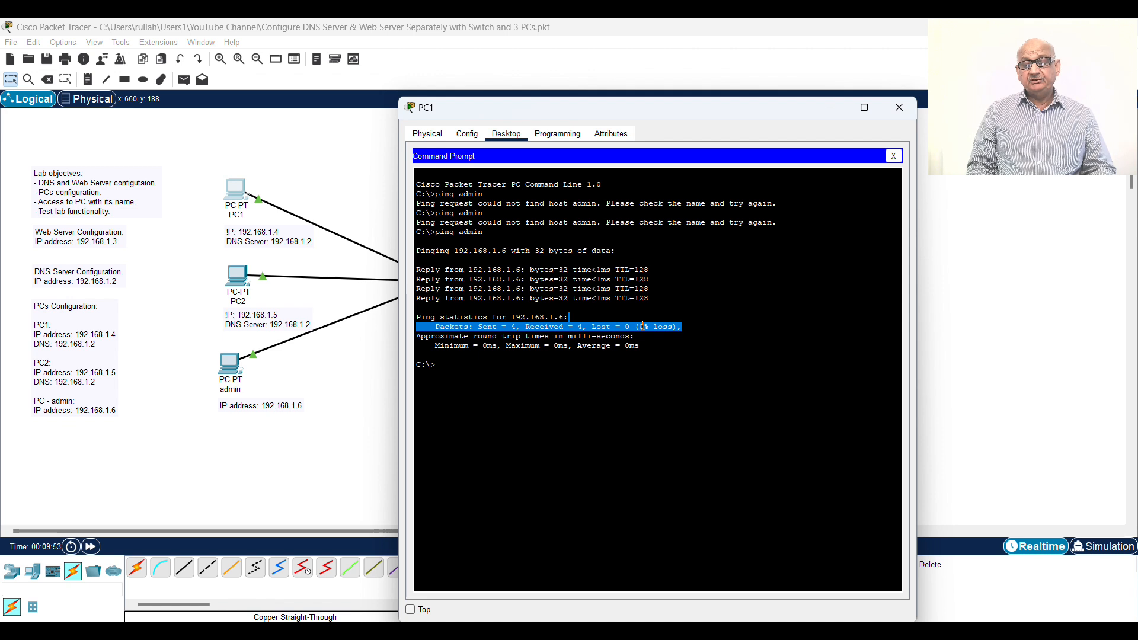
pyautogui.click(899, 108)
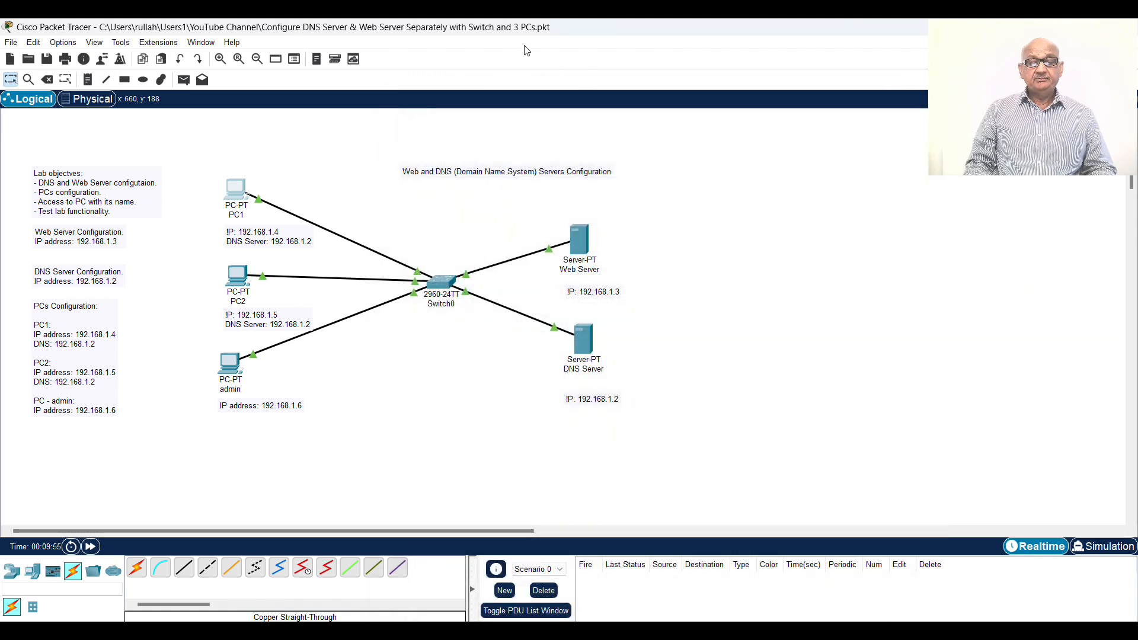